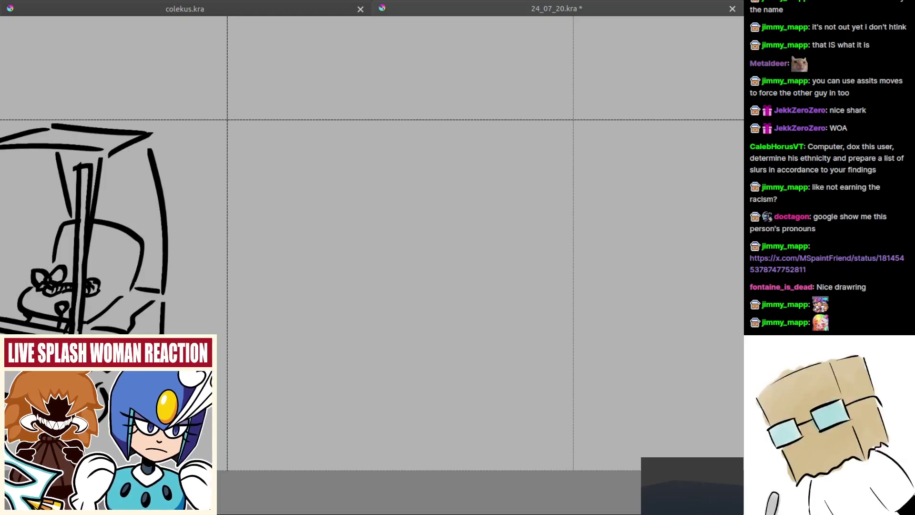
Sketch a jagged row of upper teeth with a thick gum line in the empty panel beside the existing drawing.
mouse_move(431, 308)
left_mouse_down()
mouse_move(419, 299)
mouse_move(434, 310)
left_mouse_up()
left_click_drag(364, 310, 405, 320)
mouse_move(347, 314)
left_mouse_down()
mouse_move(394, 294)
mouse_move(377, 295)
mouse_move(400, 301)
mouse_move(375, 295)
mouse_move(422, 296)
mouse_move(429, 301)
mouse_move(352, 322)
mouse_move(355, 311)
mouse_move(394, 318)
mouse_move(400, 301)
mouse_move(383, 314)
mouse_move(372, 304)
mouse_move(368, 317)
mouse_move(357, 305)
mouse_move(358, 317)
mouse_move(346, 310)
mouse_move(353, 318)
mouse_move(397, 305)
mouse_move(407, 312)
mouse_move(412, 303)
mouse_move(402, 301)
mouse_move(416, 302)
mouse_move(430, 307)
left_mouse_up()
key("ctrl+z")
key("ctrl+z")
key("ctrl+z")
key("ctrl+z")
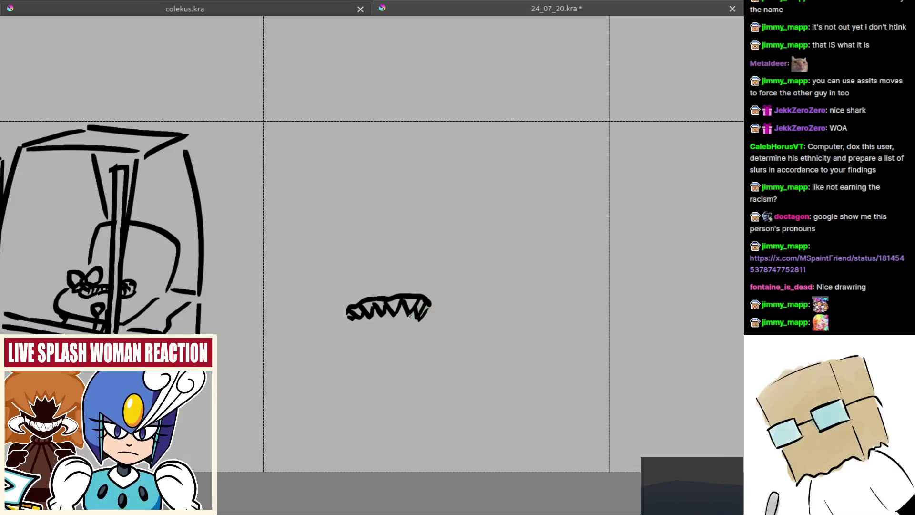
Try to sketch a narrow curved tongue below the row of teeth.
left_click_drag(395, 329, 388, 356)
scroll(384, 354, "up", 1)
key("ctrl+z")
mouse_move(374, 315)
left_mouse_down()
mouse_move(399, 360)
mouse_move(395, 319)
mouse_move(387, 337)
mouse_move(409, 322)
left_mouse_up()
key("ctrl+z")
key("ctrl+z")
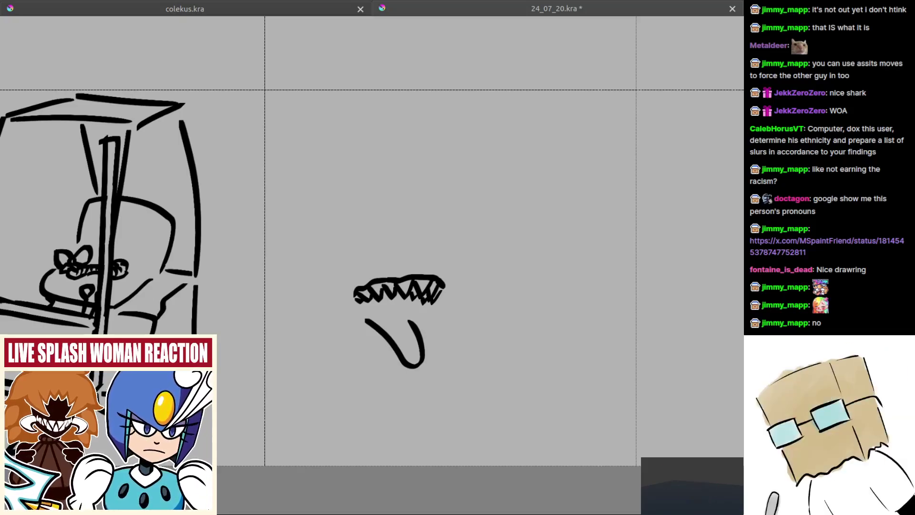
scroll(387, 310, "up", 2)
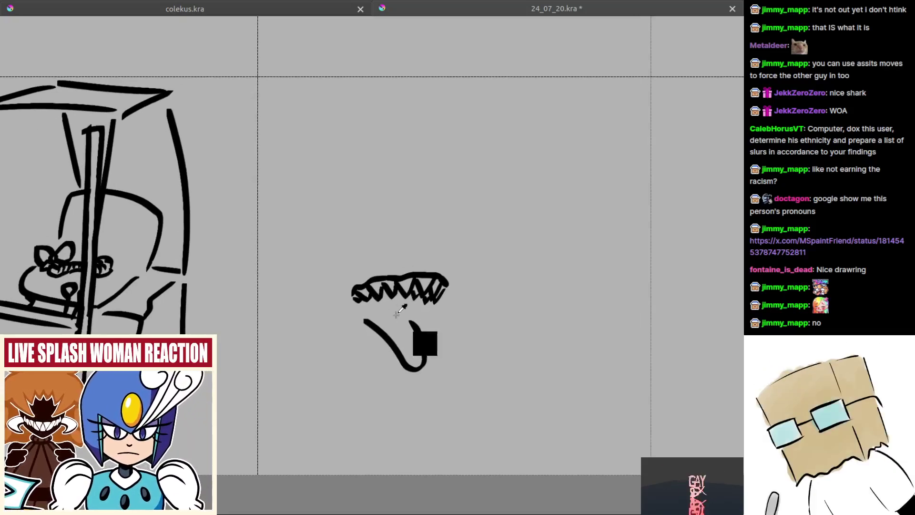
key("ctrl+z")
scroll(391, 313, "up", 2)
mouse_move(356, 302)
left_mouse_down()
mouse_move(387, 305)
mouse_move(388, 290)
left_mouse_up()
key("ctrl+z")
key("ctrl+z")
Try to outline a wide rounded tongue with a short crease under the teeth.
mouse_move(358, 295)
left_mouse_down()
mouse_move(389, 290)
mouse_move(380, 285)
mouse_move(436, 296)
left_mouse_up()
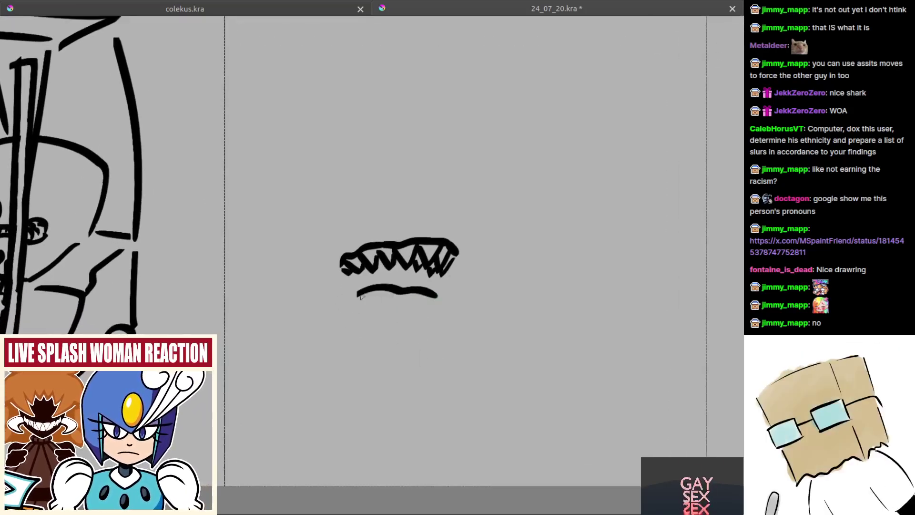
mouse_move(358, 296)
left_mouse_down()
mouse_move(402, 376)
mouse_move(436, 389)
mouse_move(377, 360)
left_mouse_up()
key("ctrl+z")
key("ctrl+z")
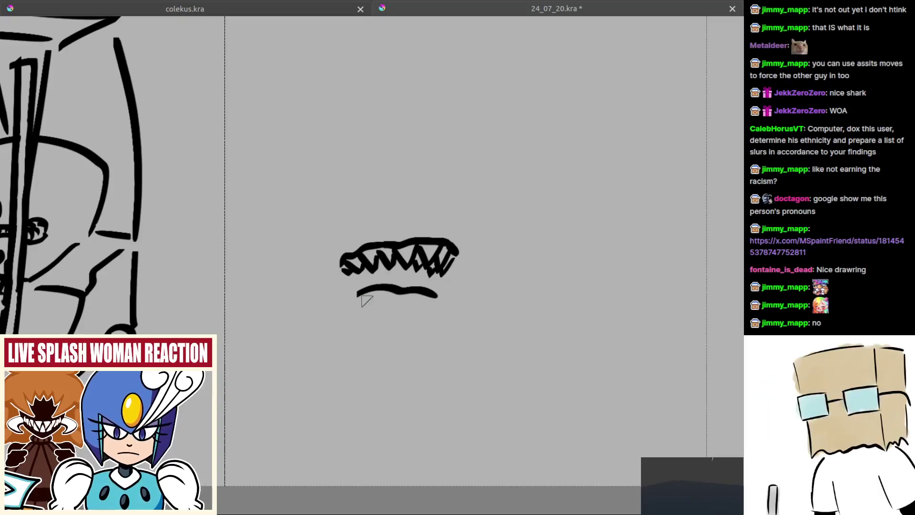
mouse_move(355, 304)
left_mouse_down()
mouse_move(381, 384)
mouse_move(422, 398)
mouse_move(464, 338)
mouse_move(438, 296)
mouse_move(402, 327)
mouse_move(431, 330)
mouse_move(400, 338)
left_mouse_up()
scroll(425, 289, "up", 1)
key("ctrl+z")
key("ctrl+z")
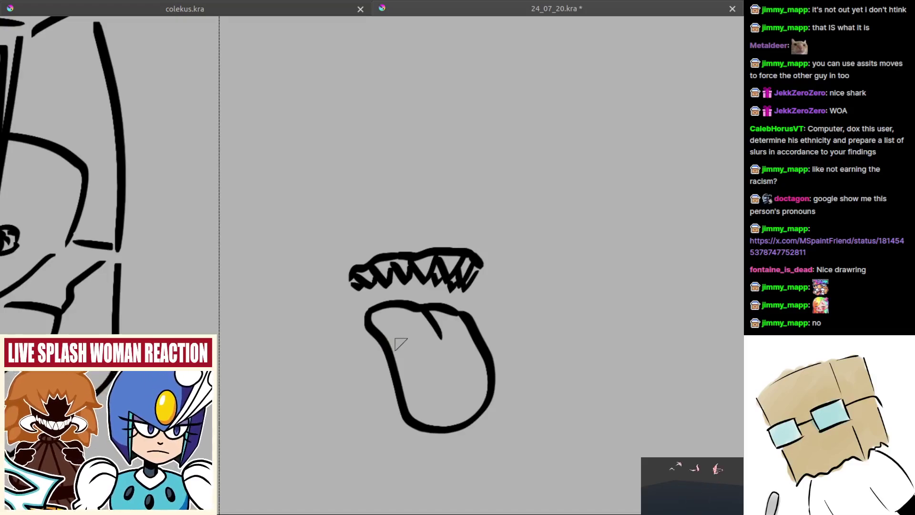
key("ctrl+z")
key("ctrl+z")
key("ctrl+z")
Sketch the tongue's wavy upper edge and its curved left side below the teeth.
mouse_move(358, 308)
left_mouse_down()
mouse_move(389, 296)
mouse_move(429, 299)
left_mouse_up()
mouse_move(360, 304)
left_mouse_down()
mouse_move(352, 321)
mouse_move(368, 398)
left_mouse_up()
key("ctrl+z")
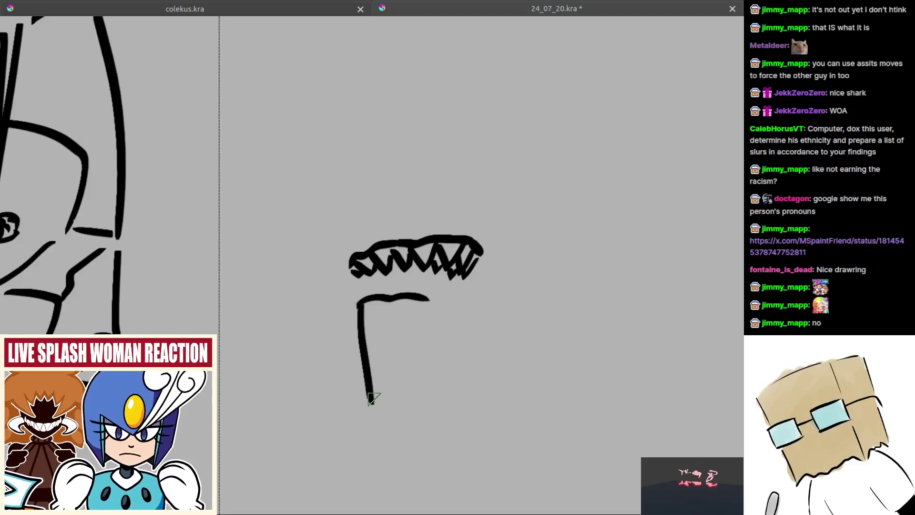
key("ctrl+z")
mouse_move(359, 302)
left_mouse_down()
mouse_move(368, 400)
mouse_move(355, 315)
mouse_move(367, 358)
left_mouse_up()
key("ctrl+z")
key("ctrl+z")
key("ctrl+z")
mouse_move(358, 319)
left_mouse_down()
mouse_move(367, 359)
mouse_move(365, 343)
mouse_move(363, 420)
left_mouse_up()
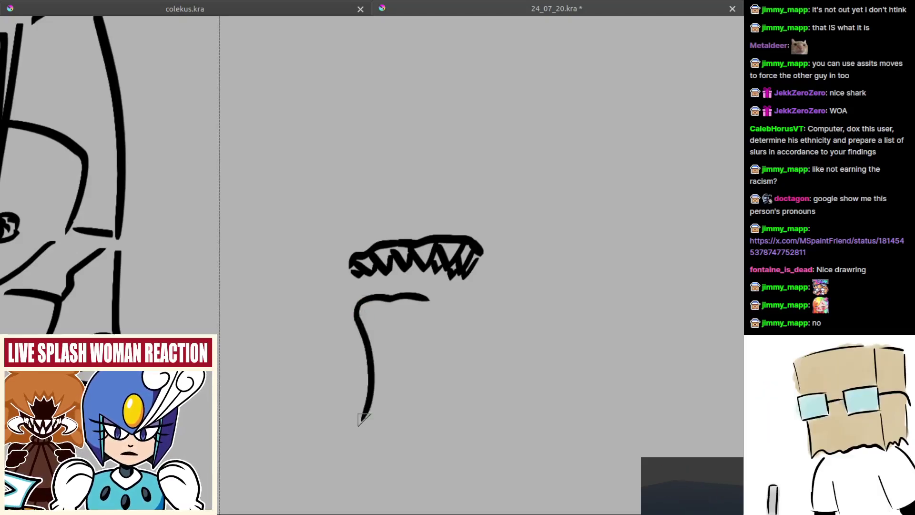
Complete the tongue outline with a curved right side and rounded tip, and add a short crease at its upper edge.
mouse_move(427, 298)
left_mouse_down()
mouse_move(456, 351)
mouse_move(451, 340)
mouse_move(450, 439)
left_mouse_up()
key("ctrl+z")
key("ctrl+z")
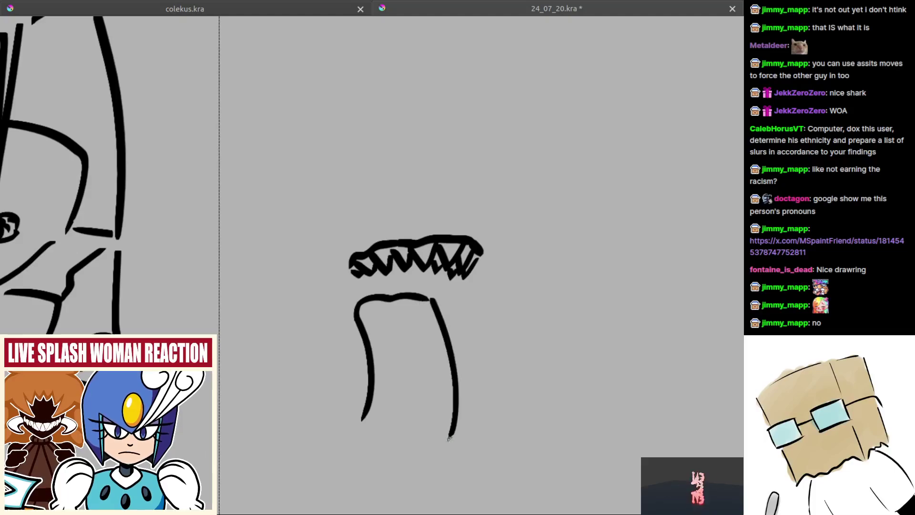
key("ctrl+z")
left_click_drag(427, 296, 444, 412)
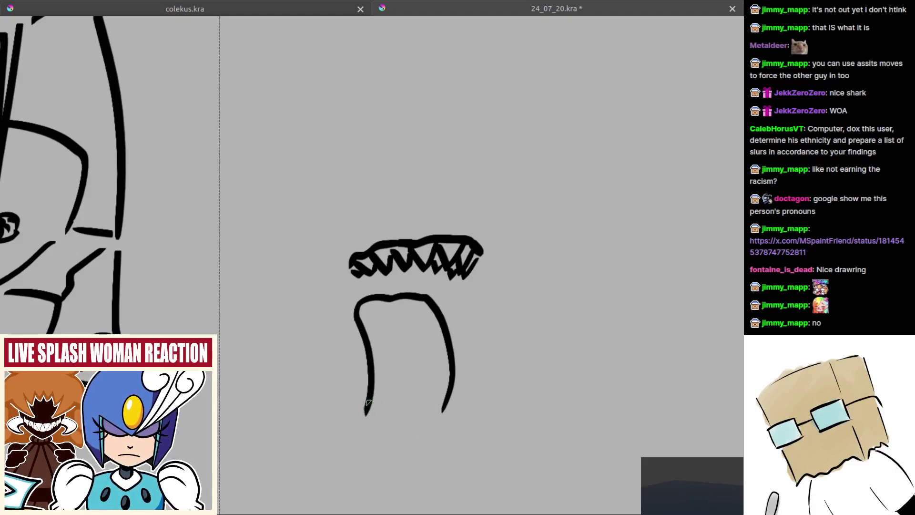
left_click_drag(369, 403, 436, 404)
key("ctrl+z")
left_click_drag(367, 408, 443, 408)
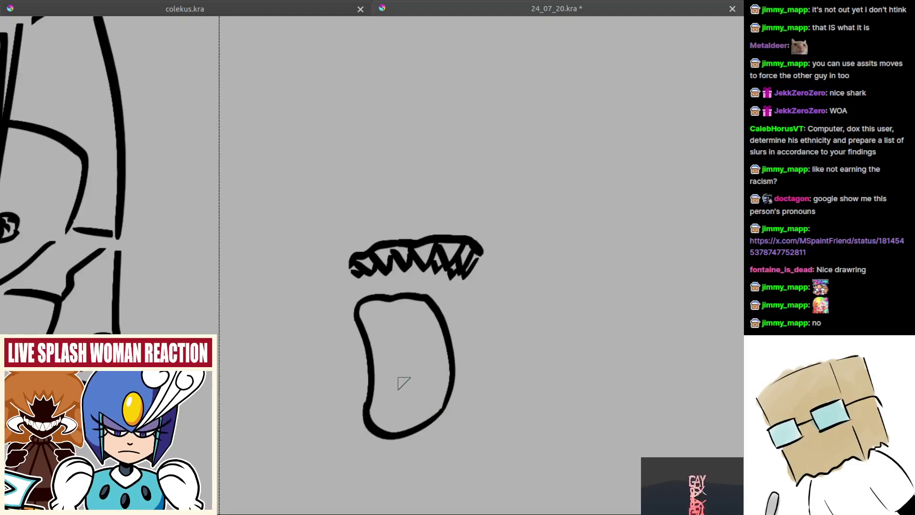
left_click_drag(395, 301, 406, 313)
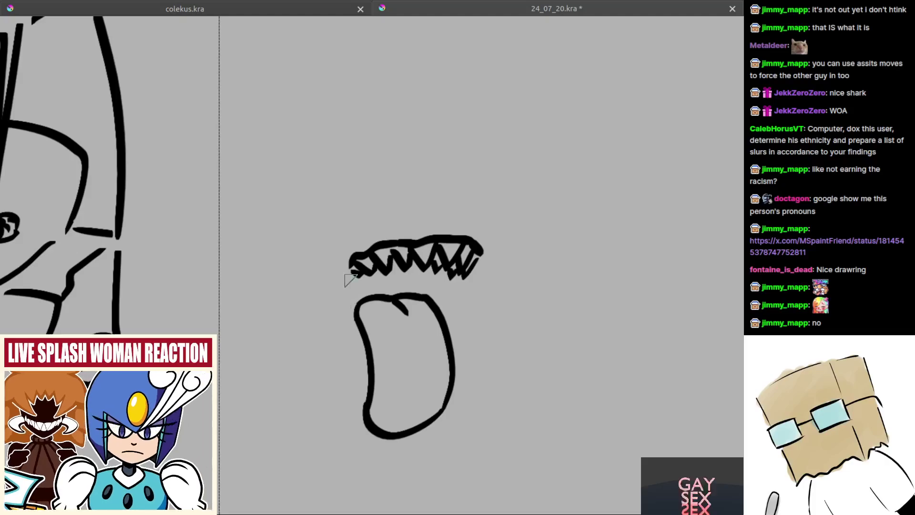
Draw the angular mouth corner to the left of the teeth and a thick upper lip line across them.
left_click_drag(357, 266, 341, 304)
key("ctrl+z")
left_click_drag(352, 253, 352, 324)
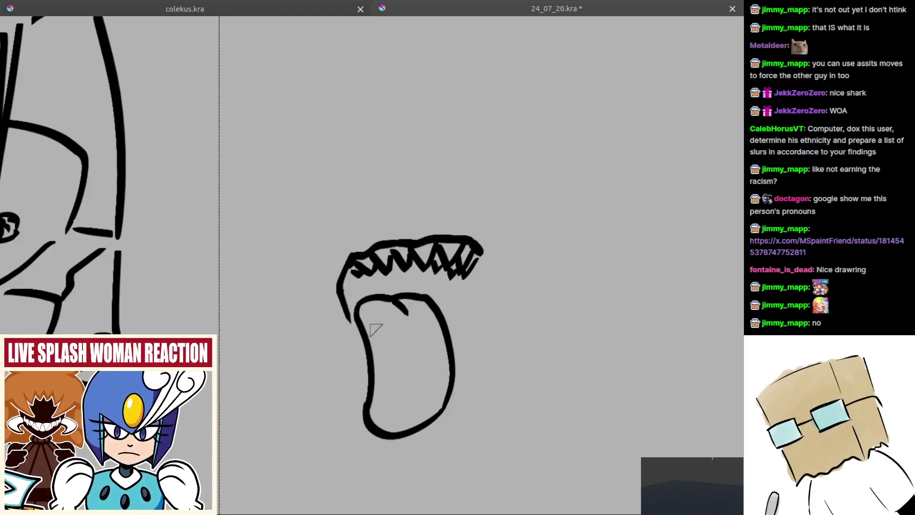
left_click_drag(437, 278, 432, 294)
mouse_move(393, 240)
left_mouse_down()
mouse_move(378, 297)
mouse_move(396, 316)
mouse_move(397, 306)
mouse_move(338, 329)
mouse_move(368, 367)
left_mouse_up()
left_click(399, 317, "ctrl")
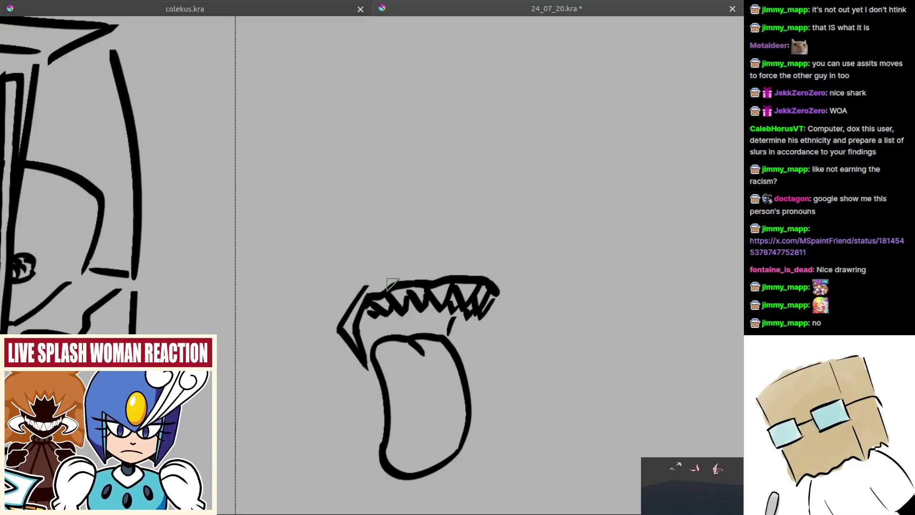
key("ctrl+z")
mouse_move(377, 285)
left_mouse_down()
mouse_move(340, 321)
mouse_move(367, 361)
left_mouse_up()
mouse_move(374, 286)
left_mouse_down()
mouse_move(391, 272)
mouse_move(477, 272)
mouse_move(470, 284)
mouse_move(473, 274)
mouse_move(485, 290)
mouse_move(468, 264)
mouse_move(499, 292)
left_mouse_up()
Sketch small jagged lower teeth on both sides of the tongue's base.
mouse_move(451, 344)
left_mouse_down()
mouse_move(455, 315)
mouse_move(455, 326)
left_mouse_up()
key("ctrl+z")
mouse_move(453, 293)
left_mouse_down()
mouse_move(430, 304)
mouse_move(428, 295)
mouse_move(445, 310)
mouse_move(408, 327)
mouse_move(394, 309)
mouse_move(398, 286)
mouse_move(385, 281)
mouse_move(408, 309)
mouse_move(389, 297)
mouse_move(400, 312)
left_mouse_up()
key("ctrl+z")
key("ctrl+z")
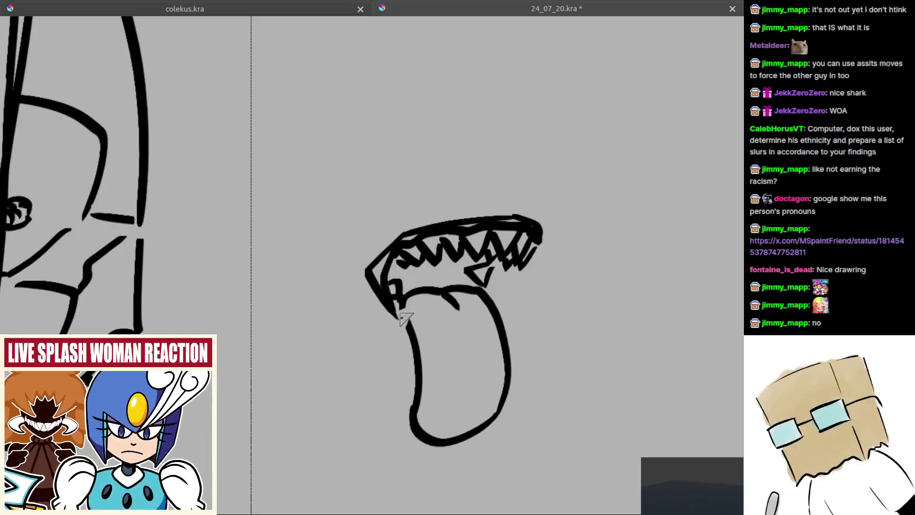
left_click_drag(406, 321, 407, 330)
key("ctrl+z")
left_click_drag(464, 299, 426, 298)
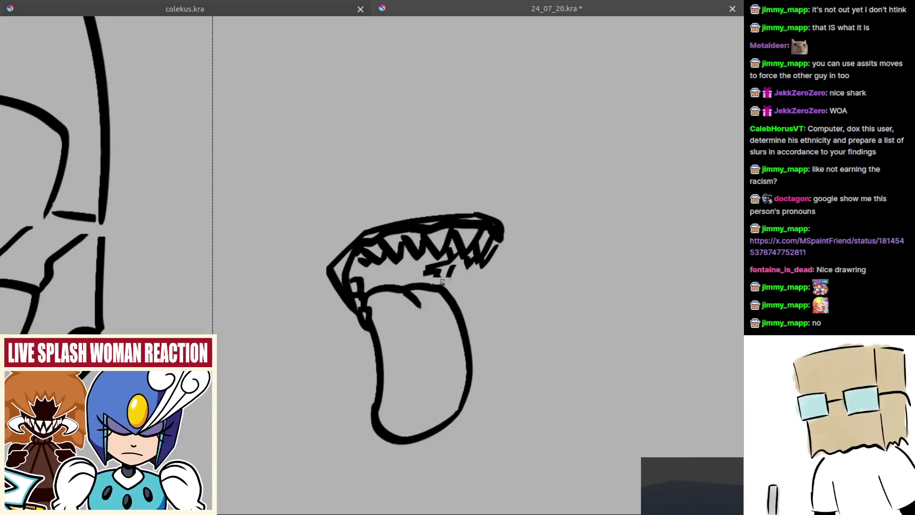
mouse_move(446, 277)
left_mouse_down()
mouse_move(455, 289)
mouse_move(448, 300)
mouse_move(444, 284)
mouse_move(429, 281)
mouse_move(431, 290)
left_mouse_up()
scroll(436, 295, "down", 6)
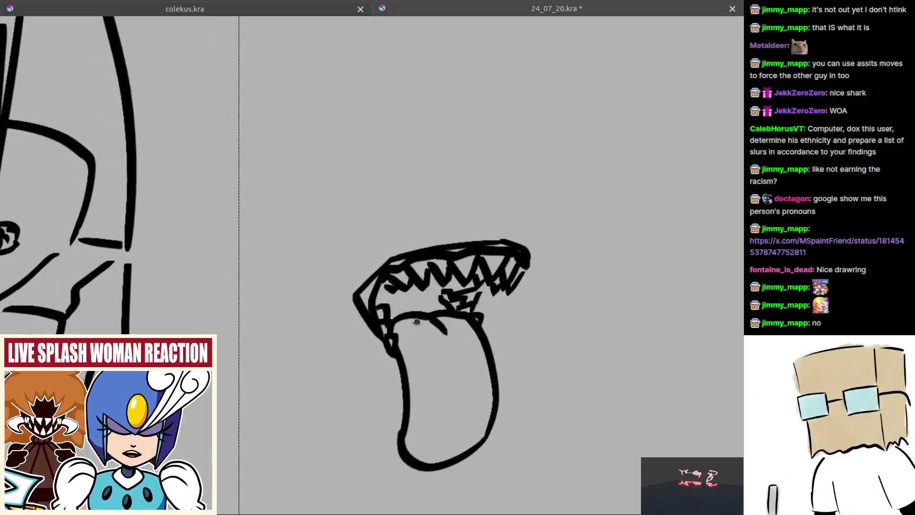
left_click_drag(407, 323, 387, 352)
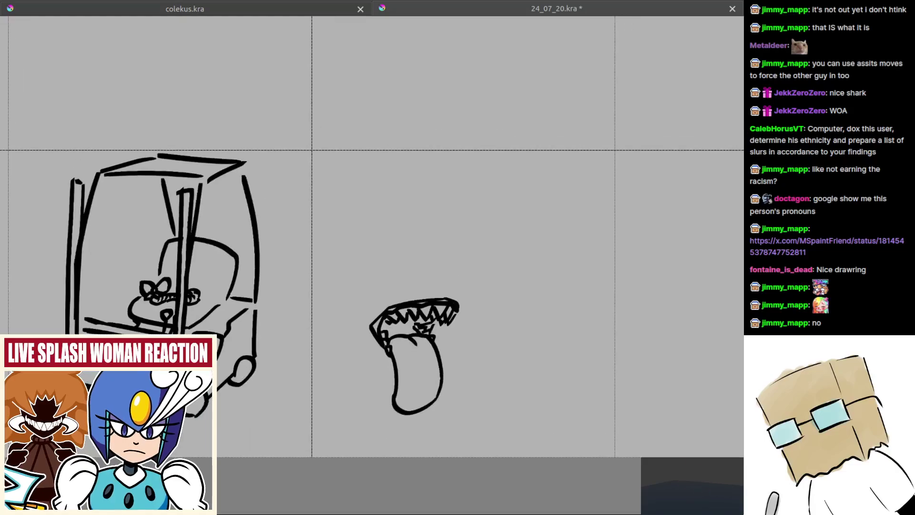
Sketch a jagged, pointed snout above the mouth and a short slanted jaw line below the mouth corner.
scroll(416, 282, "up", 1)
scroll(420, 291, "up", 1)
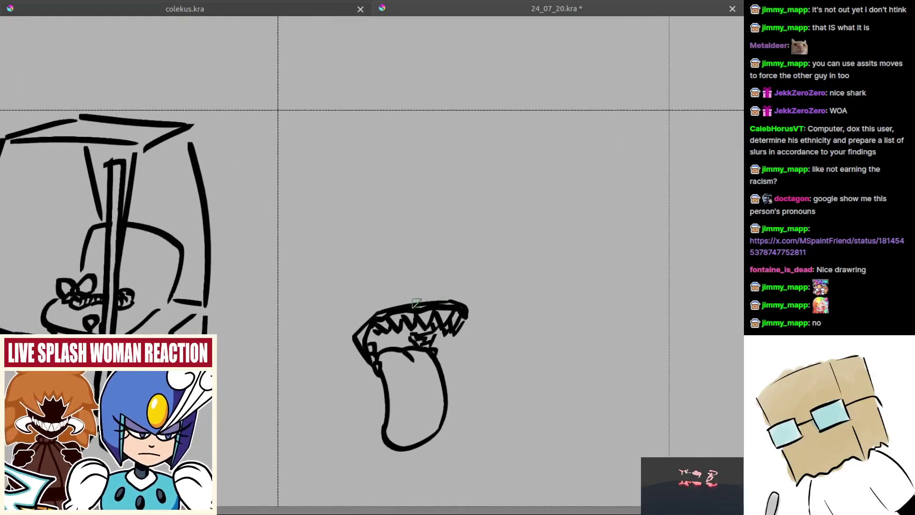
left_click_drag(425, 272, 437, 269)
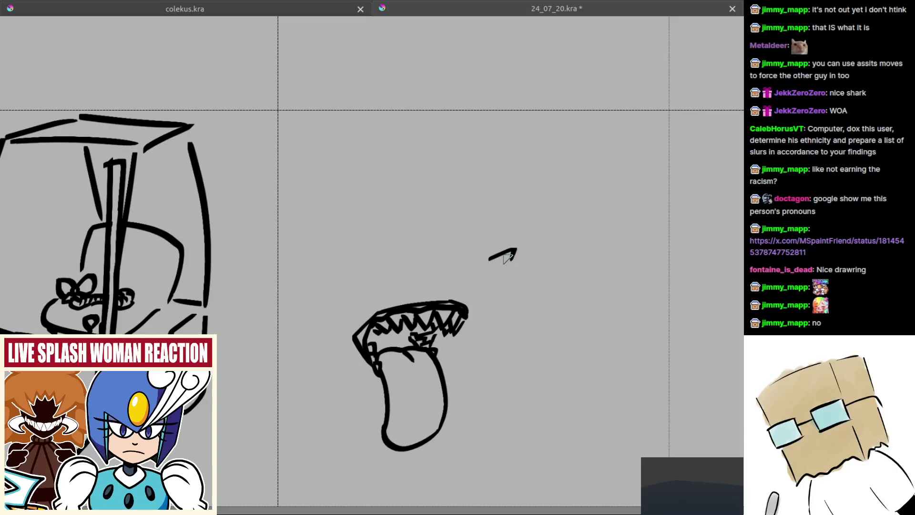
key("ctrl+z")
mouse_move(492, 256)
left_mouse_down()
mouse_move(518, 262)
mouse_move(499, 273)
mouse_move(472, 268)
mouse_move(495, 278)
mouse_move(452, 266)
mouse_move(484, 289)
mouse_move(422, 279)
left_mouse_up()
key("ctrl+z")
key("ctrl+z")
left_click_drag(423, 281, 471, 301)
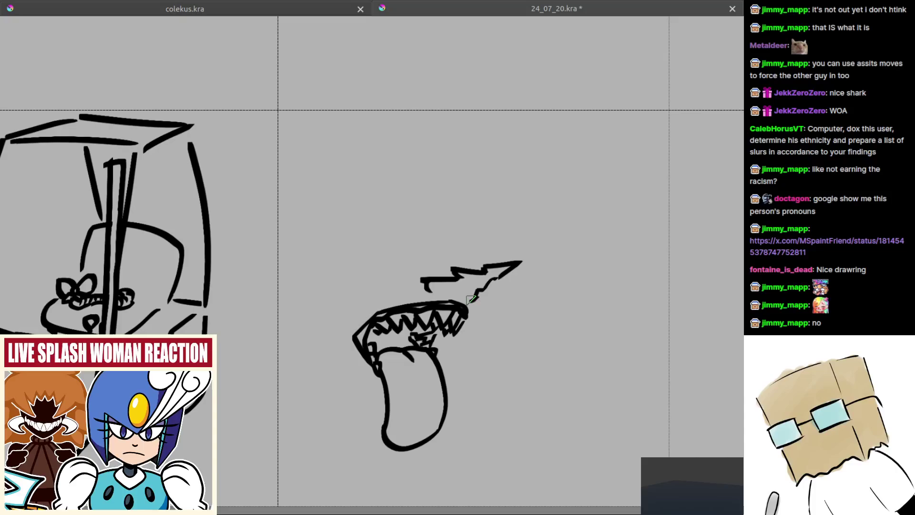
mouse_move(401, 303)
left_mouse_down()
mouse_move(429, 307)
mouse_move(405, 291)
mouse_move(379, 308)
left_mouse_up()
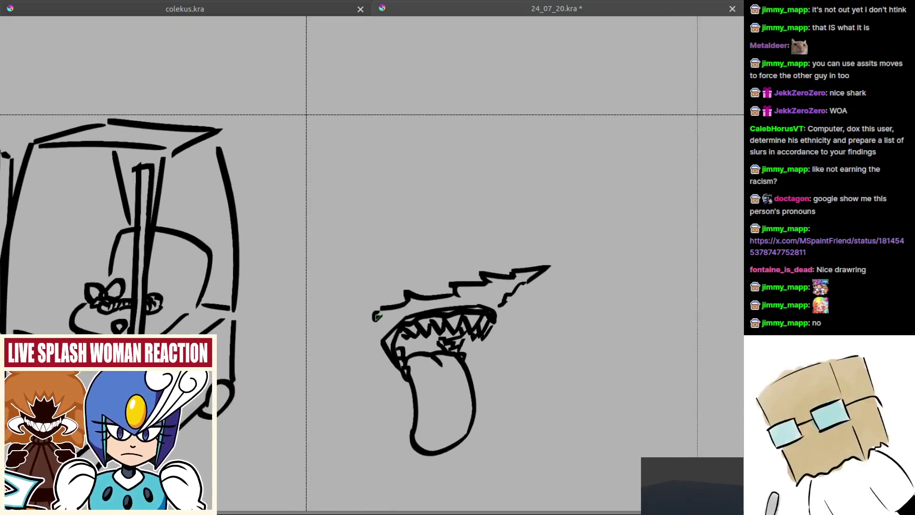
mouse_move(374, 372)
left_mouse_down()
mouse_move(383, 341)
mouse_move(406, 354)
mouse_move(406, 332)
mouse_move(403, 357)
mouse_move(364, 347)
left_mouse_up()
Select the whole creature head with a rectangular selection and move it to the right within the panel.
key("ctrl+r")
left_click_drag(331, 200, 590, 457)
key("t")
mouse_move(421, 374)
left_mouse_down()
mouse_move(549, 378)
mouse_move(539, 376)
left_mouse_up()
key("b")
Draw a crest of tall pointed spikes rising above the brow behind the snout.
mouse_move(496, 301)
left_mouse_down()
mouse_move(439, 321)
mouse_move(439, 298)
left_mouse_up()
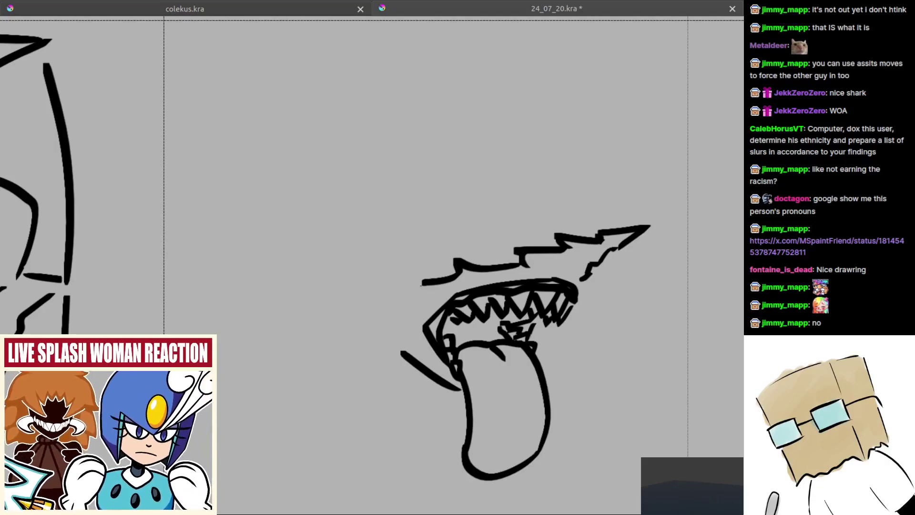
left_click_drag(476, 368, 492, 351)
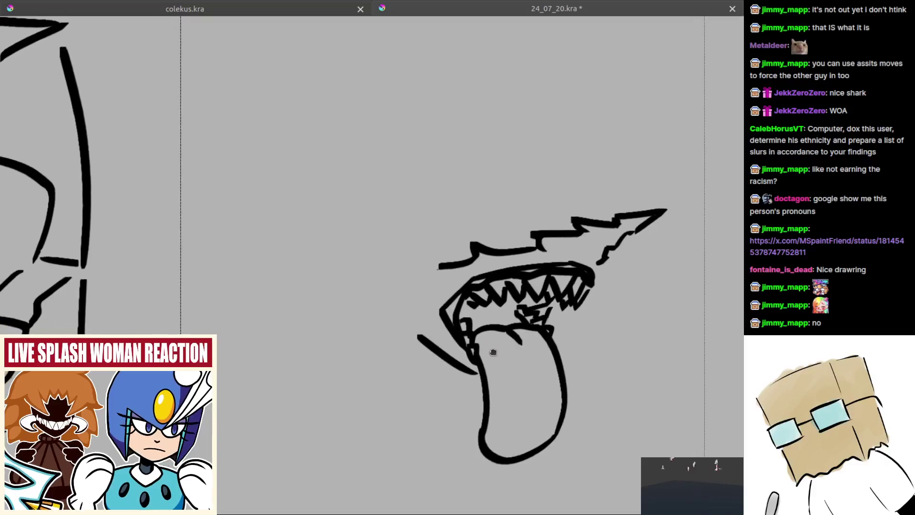
mouse_move(414, 355)
left_mouse_down()
mouse_move(404, 342)
mouse_move(410, 296)
left_mouse_up()
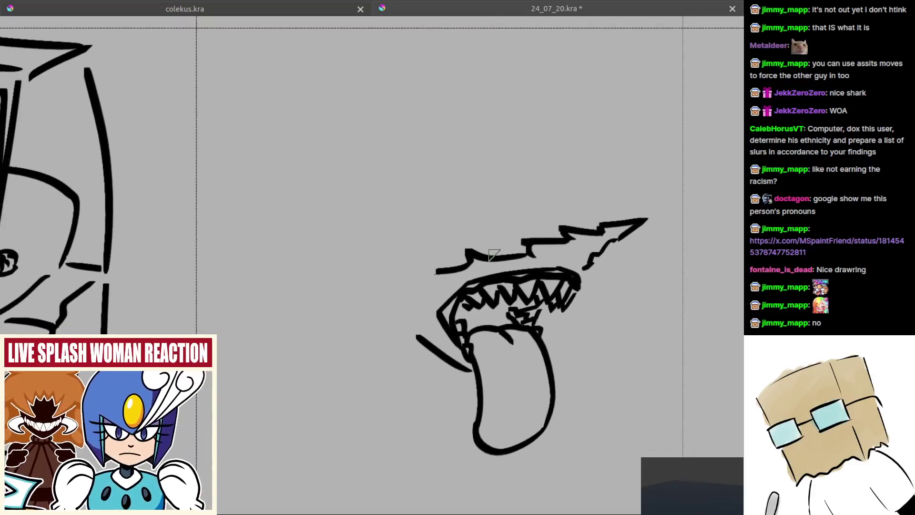
mouse_move(507, 250)
left_mouse_down()
mouse_move(464, 214)
mouse_move(478, 245)
mouse_move(445, 203)
left_mouse_up()
key("ctrl+z")
key("ctrl+z")
mouse_move(477, 244)
left_mouse_down()
mouse_move(433, 206)
mouse_move(425, 241)
mouse_move(403, 218)
left_mouse_up()
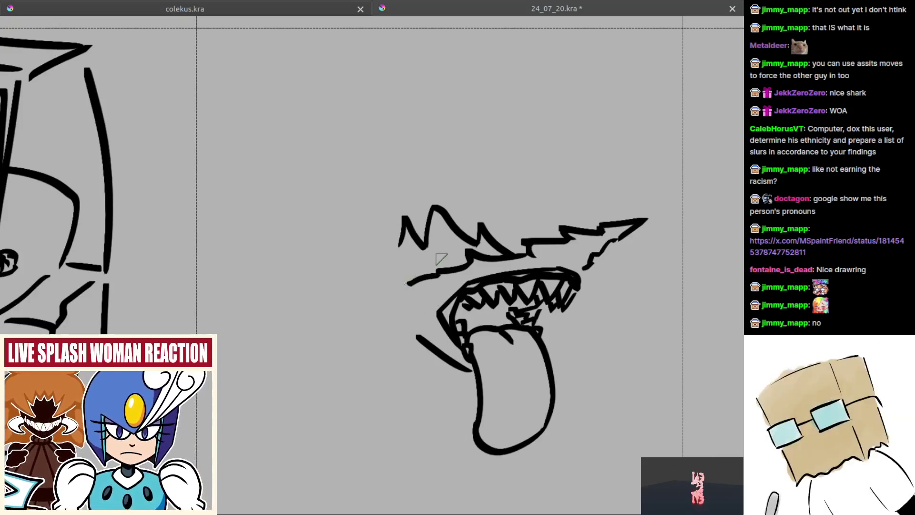
key("ctrl+z")
left_click_drag(472, 237, 399, 233)
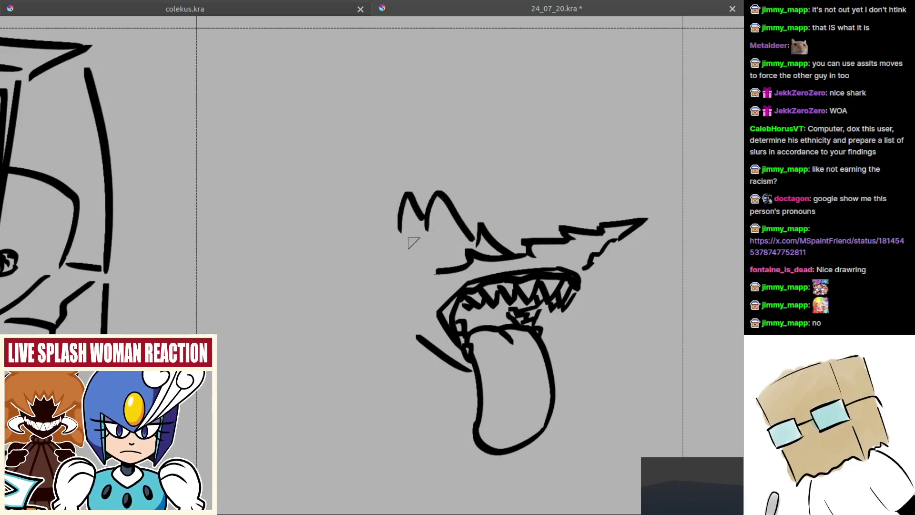
Draw a small round eye with a pupil and a heavy upper lid at the end of the brow line.
mouse_move(435, 273)
left_mouse_down()
mouse_move(411, 280)
mouse_move(440, 281)
mouse_move(466, 295)
mouse_move(428, 273)
left_mouse_up()
key("ctrl+z")
scroll(443, 283, "down", 3)
scroll(439, 285, "up", 3)
key("ctrl+z")
key("ctrl+z")
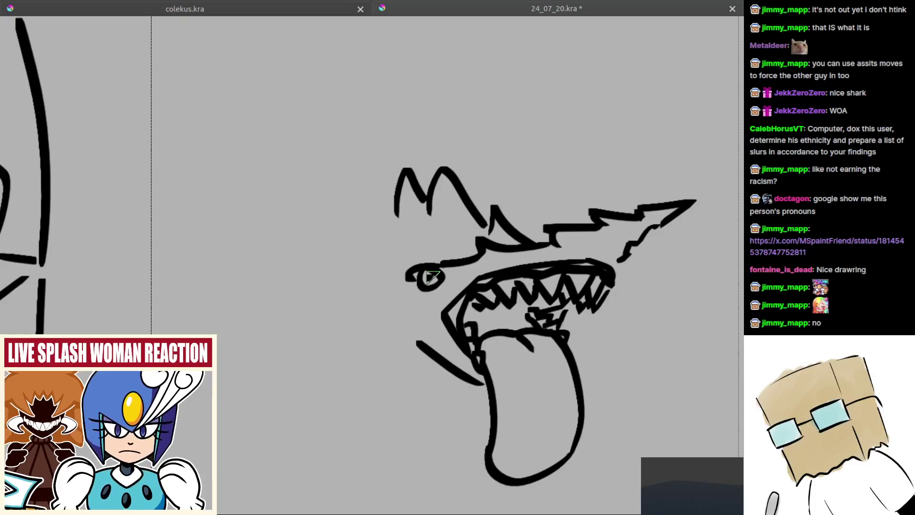
scroll(421, 340, "down", 4)
scroll(421, 340, "up", 6)
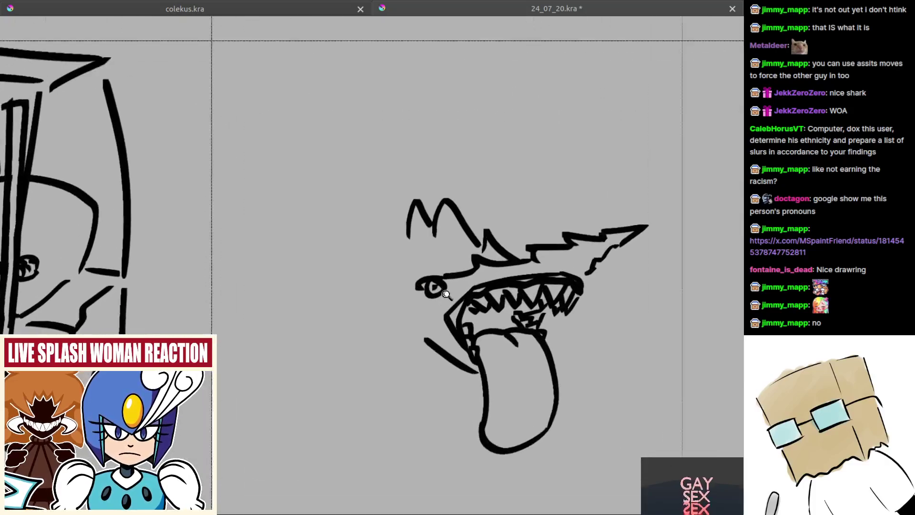
left_click_drag(467, 329, 469, 333)
left_click_drag(416, 323, 427, 327)
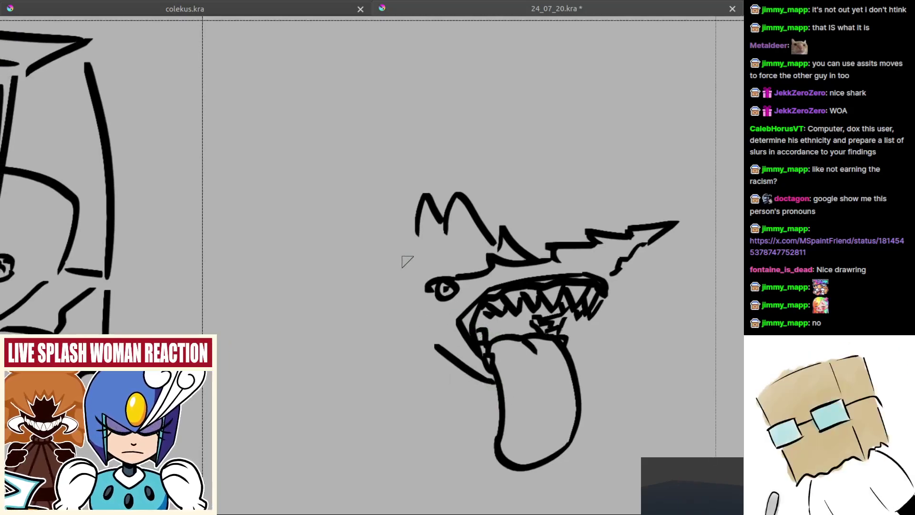
Sketch a large pointed ear behind the eye and add a small extra spike to the crest.
mouse_move(413, 244)
left_mouse_down()
mouse_move(401, 246)
mouse_move(407, 261)
mouse_move(461, 270)
left_mouse_up()
key("ctrl+z")
key("ctrl+z")
mouse_move(405, 300)
left_mouse_down()
mouse_move(401, 241)
mouse_move(479, 276)
left_mouse_up()
mouse_move(497, 234)
left_mouse_down()
mouse_move(504, 215)
mouse_move(516, 239)
mouse_move(497, 211)
mouse_move(504, 239)
left_mouse_up()
key("ctrl+z")
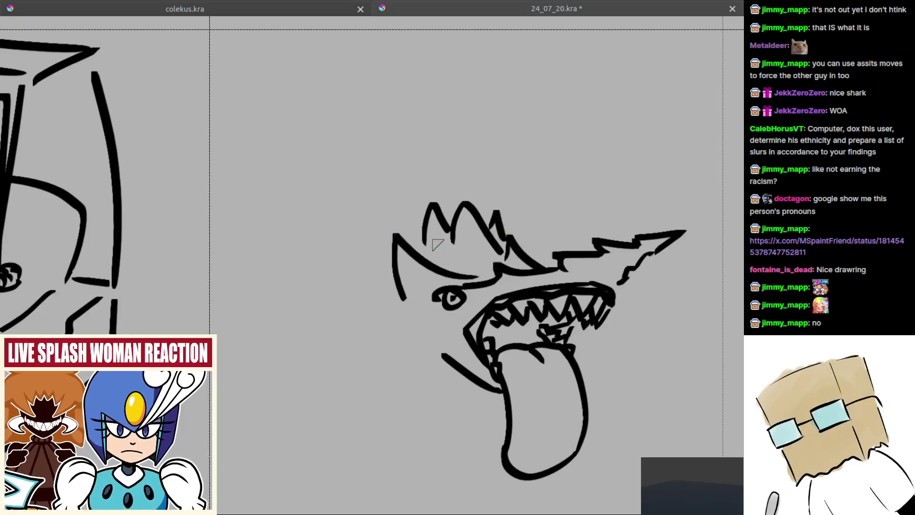
Select the ear strokes behind the eye with a rectangular selection, reposition them slightly, and clear the selection.
key("ctrl+r")
left_click_drag(378, 221, 418, 313)
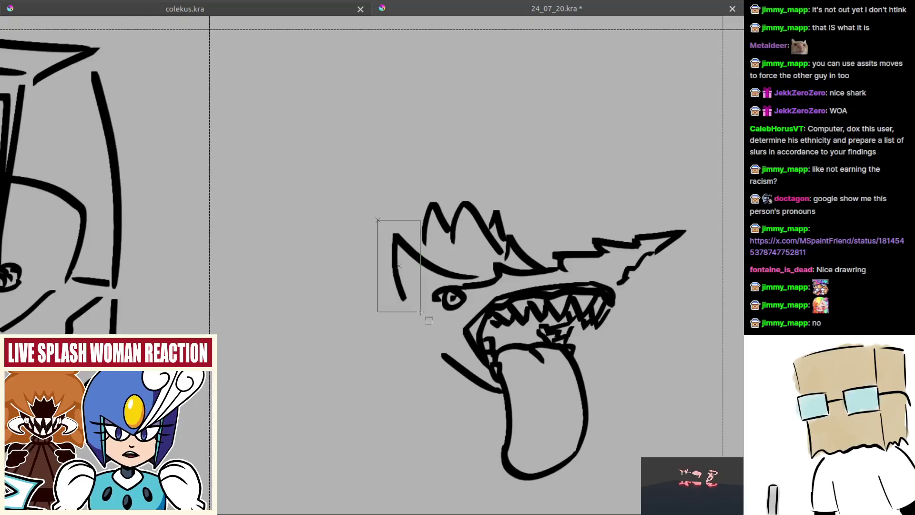
mouse_move(407, 247)
left_mouse_down()
mouse_move(469, 281)
mouse_move(481, 280)
mouse_move(491, 249)
left_mouse_up()
mouse_move(459, 282)
left_mouse_down()
mouse_move(431, 339)
mouse_move(431, 325)
mouse_move(388, 319)
mouse_move(419, 304)
left_mouse_up()
key("t")
key("ctrl+shift+a")
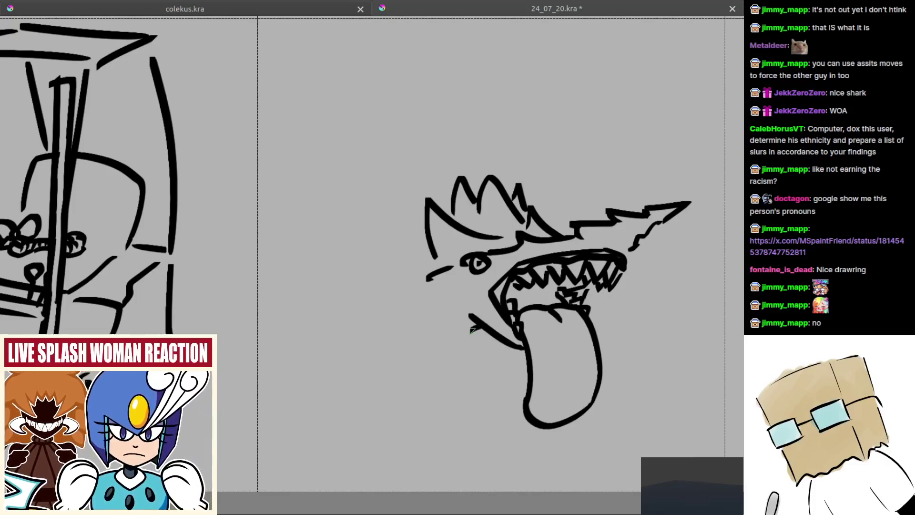
Extend a short angled line backward from the jaw below the eye.
left_click_drag(482, 326, 455, 331)
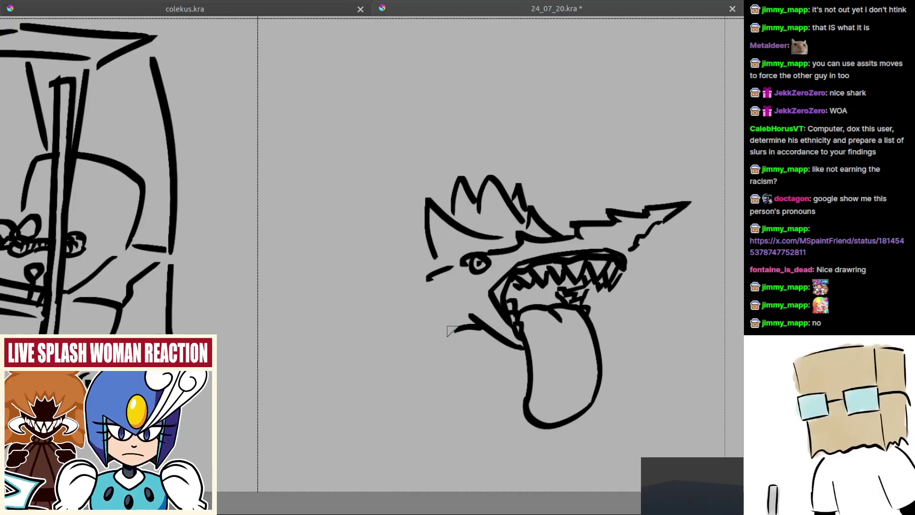
key("ctrl+z")
left_click_drag(461, 334, 482, 326)
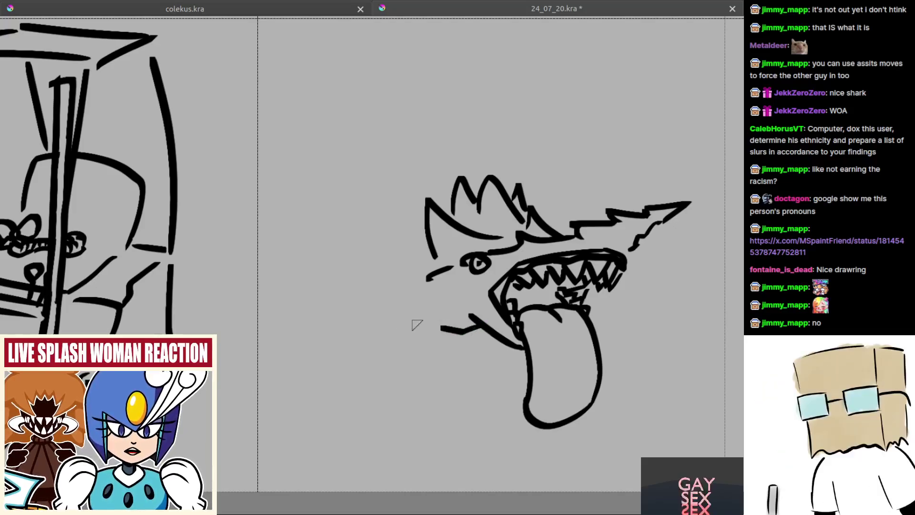
Draw a long pointed frill spike behind the creature's jaw, with a thinner inner line running along it.
left_click_drag(393, 312, 413, 309)
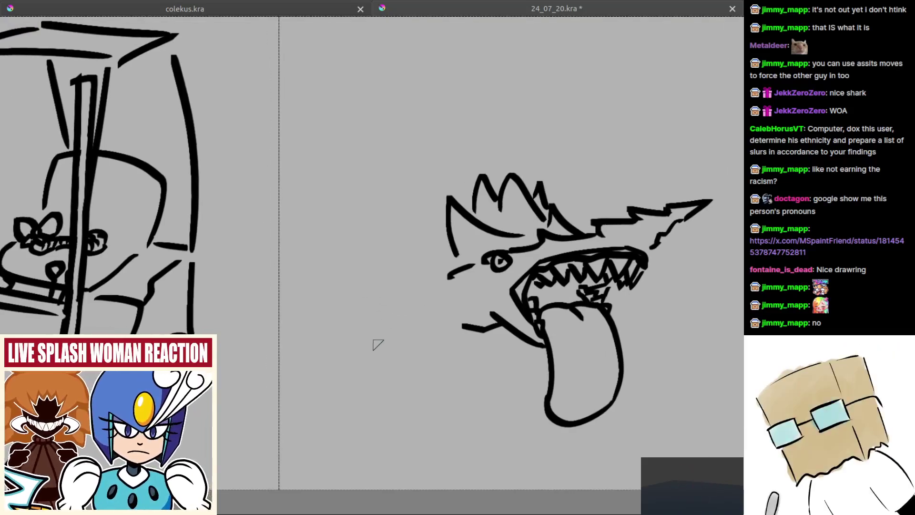
mouse_move(368, 337)
left_mouse_down()
mouse_move(344, 291)
mouse_move(412, 300)
mouse_move(339, 269)
mouse_move(415, 302)
mouse_move(338, 267)
mouse_move(432, 301)
left_mouse_up()
key("ctrl+z")
key("ctrl+z")
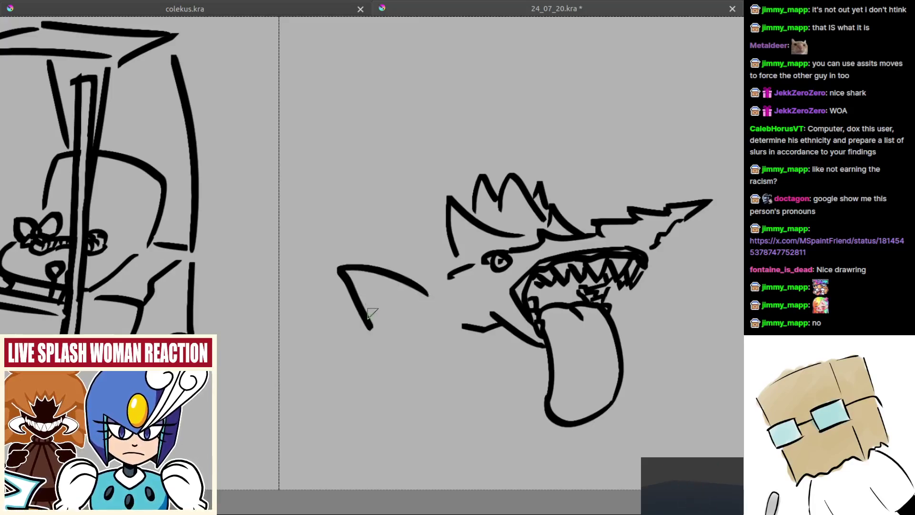
mouse_move(344, 275)
left_mouse_down()
mouse_move(394, 323)
mouse_move(426, 326)
mouse_move(431, 336)
left_mouse_up()
Draw a second frill spike reaching backward from the base of the ear, above the first spike.
scroll(437, 302, "up", 1)
mouse_move(404, 263)
left_mouse_down()
mouse_move(450, 273)
mouse_move(406, 291)
left_mouse_up()
key("ctrl+z")
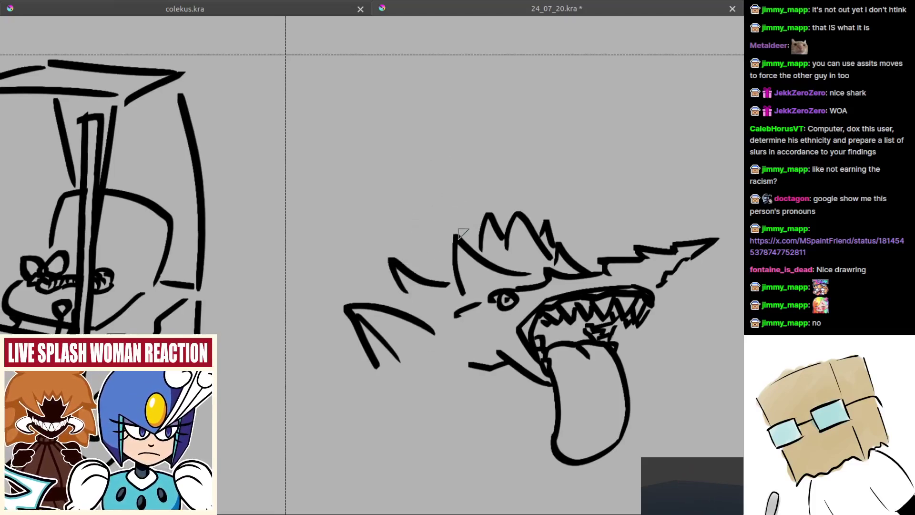
key("ctrl+z")
mouse_move(454, 285)
left_mouse_down()
mouse_move(365, 268)
mouse_move(415, 292)
mouse_move(365, 267)
left_mouse_up()
key("ctrl+z")
key("ctrl+z")
mouse_move(455, 292)
left_mouse_down()
mouse_move(380, 283)
mouse_move(415, 306)
left_mouse_up()
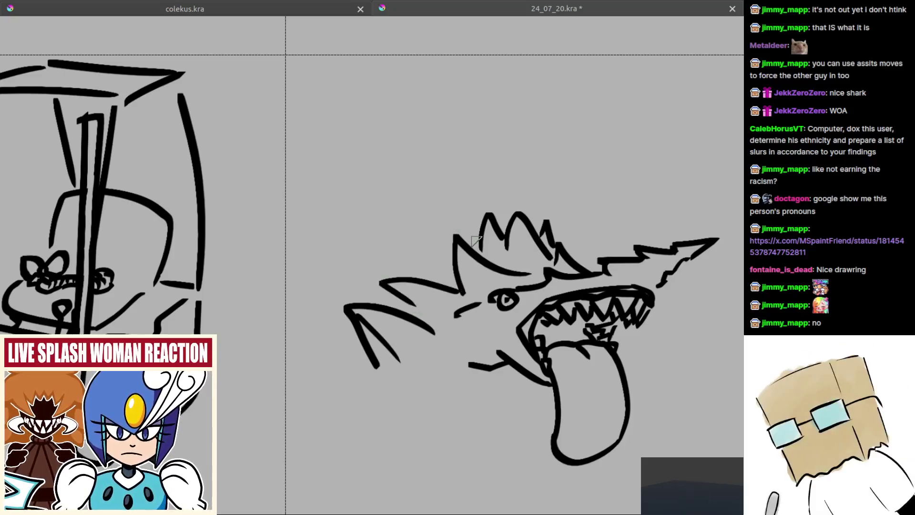
mouse_move(447, 253)
left_mouse_down()
mouse_move(398, 219)
mouse_move(411, 215)
mouse_move(394, 180)
left_mouse_up()
key("ctrl+z")
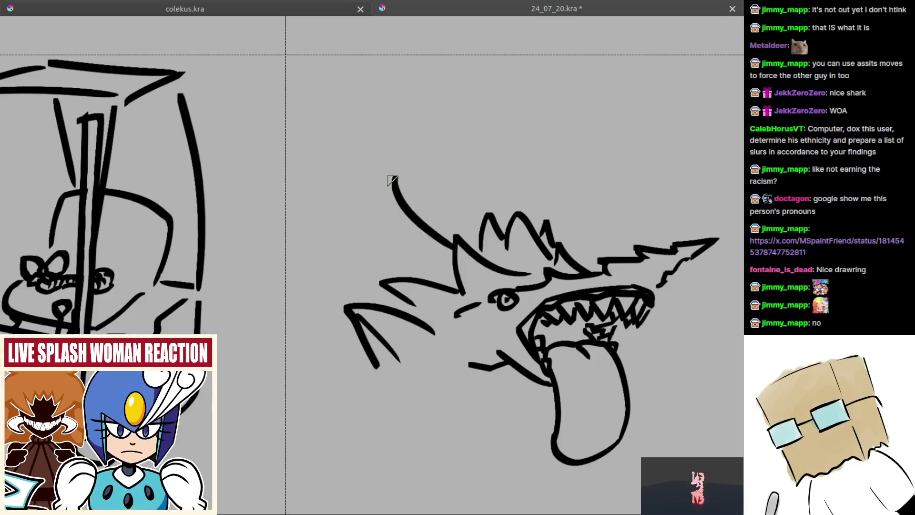
key("ctrl+z")
left_click_drag(451, 248, 363, 160)
key("ctrl+z")
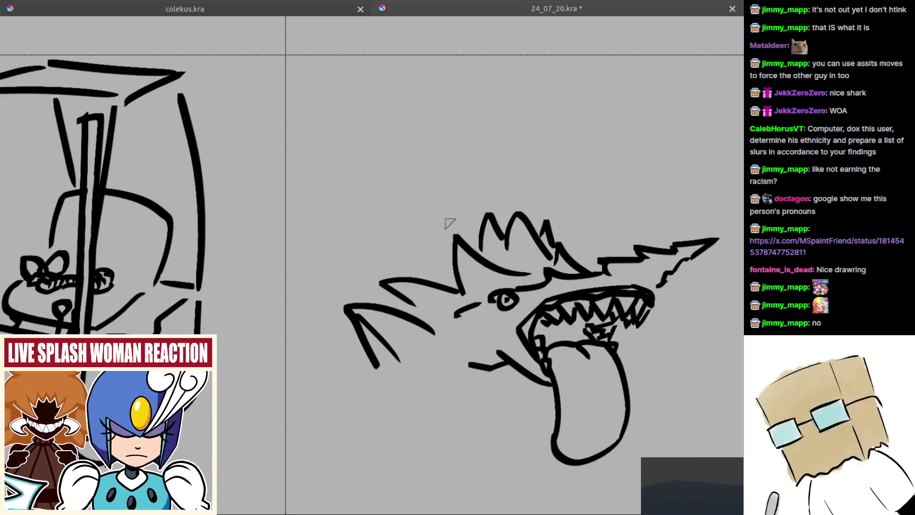
Draw a large pointed spike rising backward from the ear tip, with a curved rear edge meeting the second frill spike.
mouse_move(455, 236)
left_mouse_down()
mouse_move(376, 187)
mouse_move(359, 187)
mouse_move(405, 260)
left_mouse_up()
key("ctrl+z")
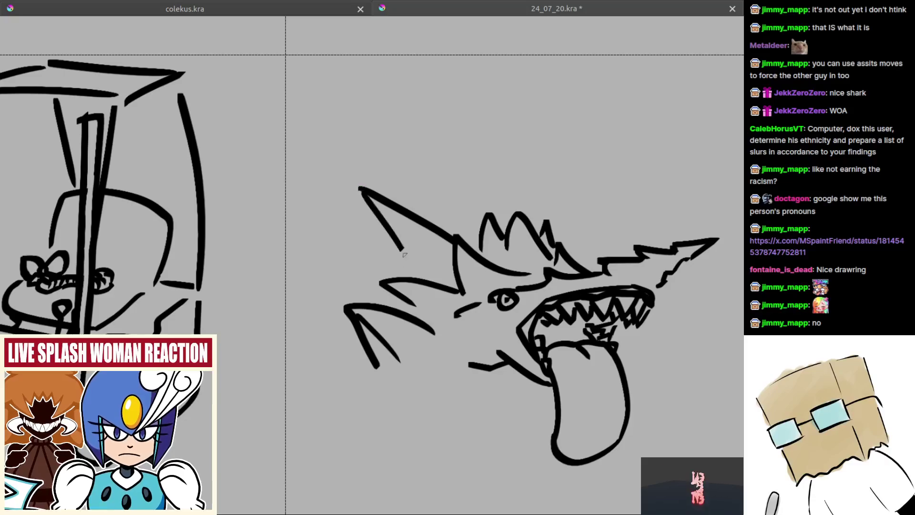
key("ctrl+z")
mouse_move(363, 192)
left_mouse_down()
mouse_move(436, 281)
mouse_move(441, 261)
mouse_move(454, 285)
left_mouse_up()
key("ctrl+z")
key("ctrl+z")
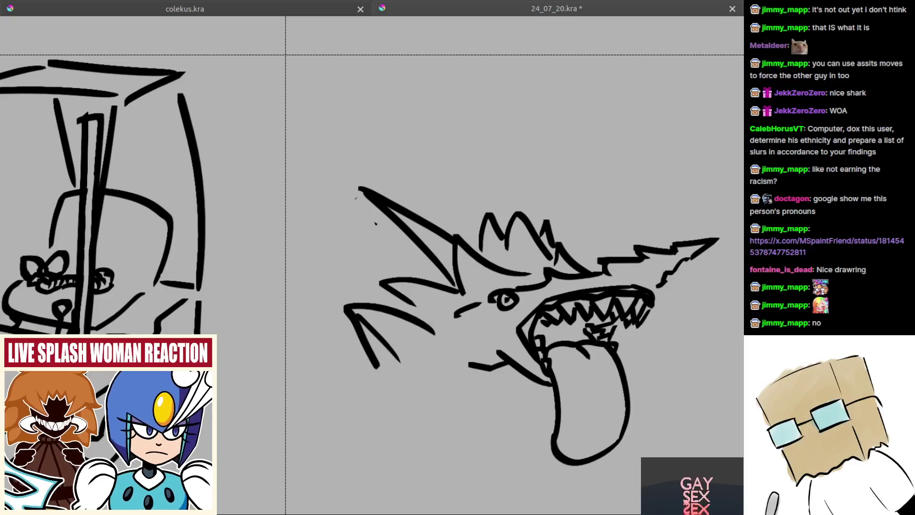
key("ctrl+z")
left_click_drag(367, 196, 420, 275)
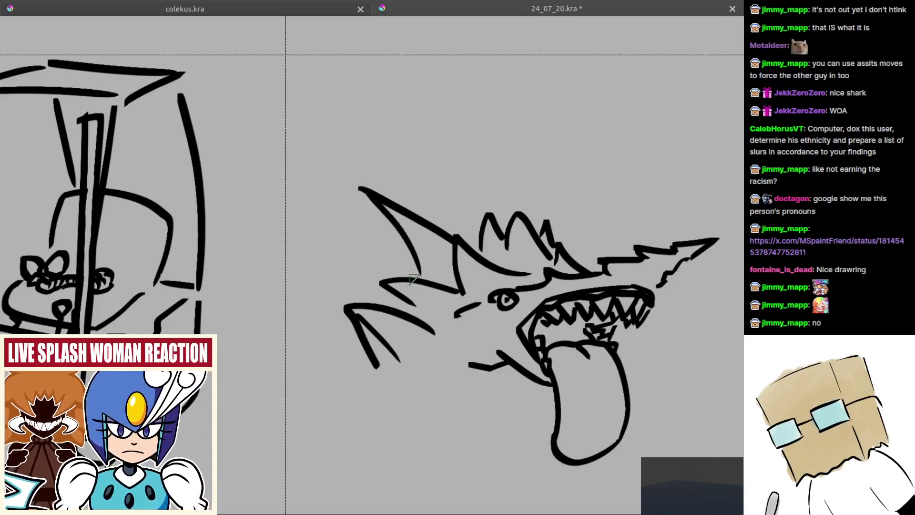
Add an inner ridge line and short hatch lines inside the large upper spike.
mouse_move(366, 195)
left_mouse_down()
mouse_move(387, 270)
mouse_move(423, 257)
mouse_move(434, 270)
left_mouse_up()
key("ctrl+z")
key("ctrl+z")
left_click_drag(372, 221, 375, 247)
key("ctrl+z")
mouse_move(363, 193)
left_mouse_down()
mouse_move(392, 277)
mouse_move(418, 263)
mouse_move(413, 247)
mouse_move(422, 267)
mouse_move(409, 291)
mouse_move(362, 300)
mouse_move(411, 328)
left_mouse_up()
key("ctrl+z")
key("ctrl+z")
key("ctrl+z")
key("ctrl+z")
key("ctrl+z")
Draw thin spikes pointing straight backward between the large upper spike and the lowest frill spike.
left_click_drag(417, 287, 341, 294)
key("ctrl+z")
key("ctrl+z")
mouse_move(443, 297)
left_mouse_down()
mouse_move(351, 292)
mouse_move(439, 327)
mouse_move(363, 324)
left_mouse_up()
key("ctrl+z")
left_click_drag(432, 317, 363, 324)
left_click_drag(363, 325, 391, 327)
mouse_move(423, 392)
left_mouse_down()
mouse_move(399, 376)
mouse_move(410, 358)
left_mouse_up()
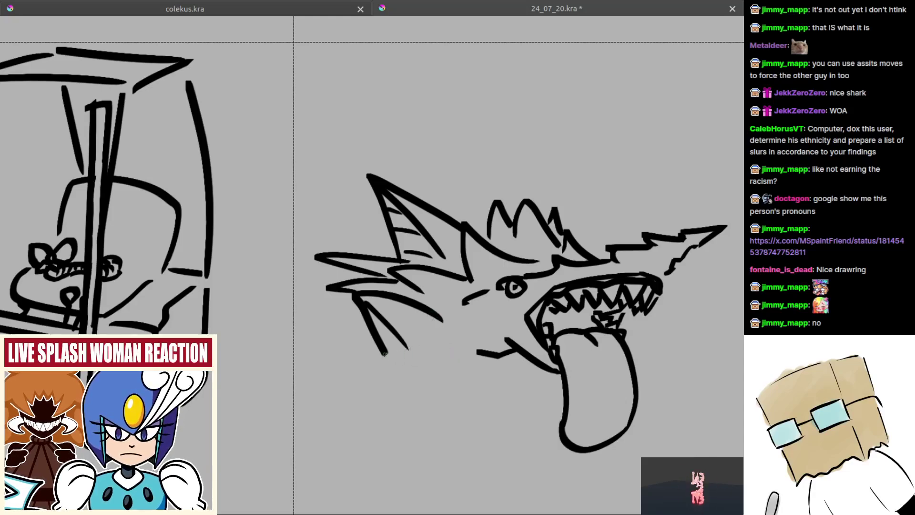
left_click_drag(408, 361, 445, 324)
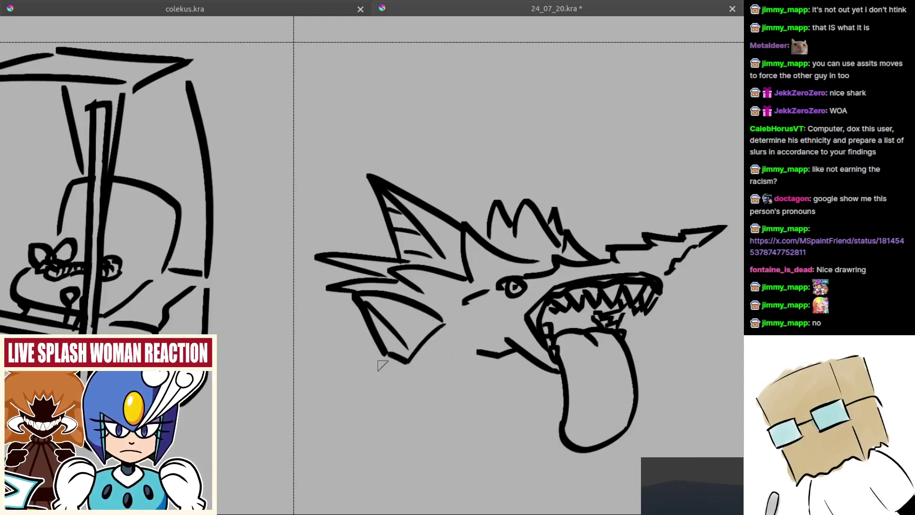
key("ctrl+z")
left_click_drag(384, 372, 377, 361)
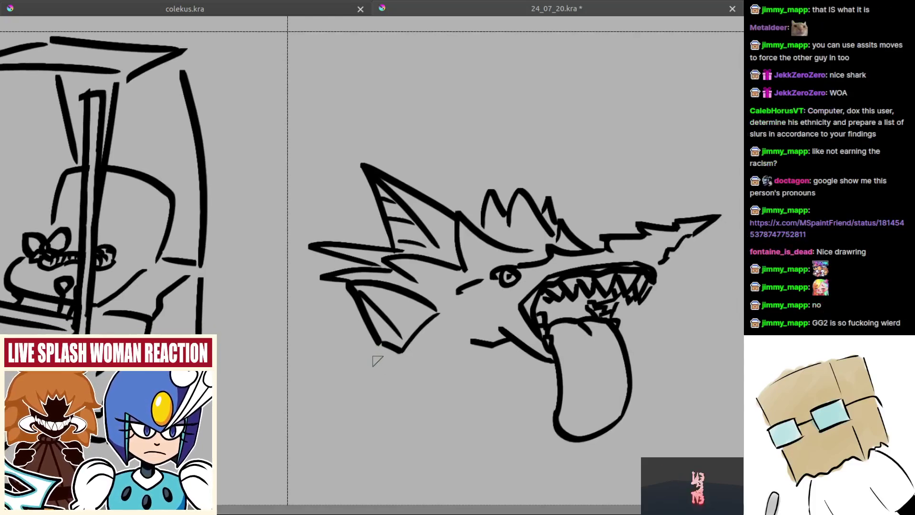
key("ctrl+z")
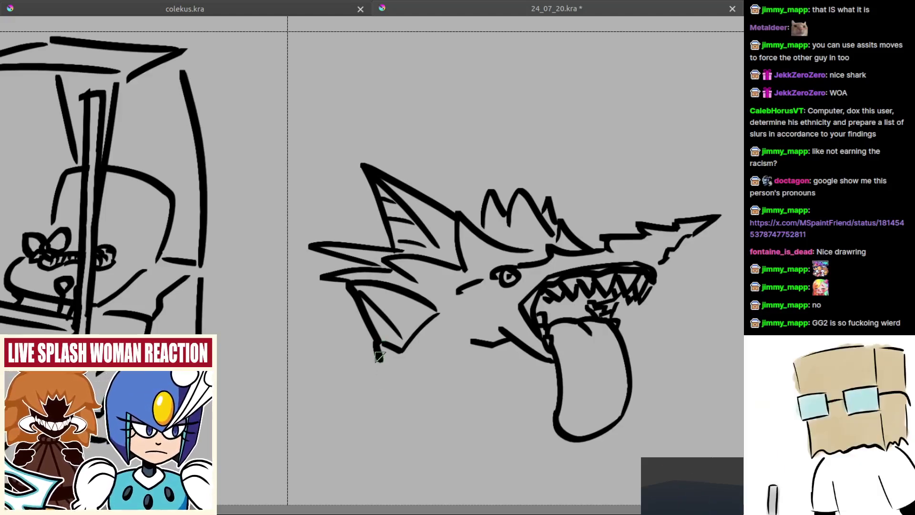
key("ctrl+z")
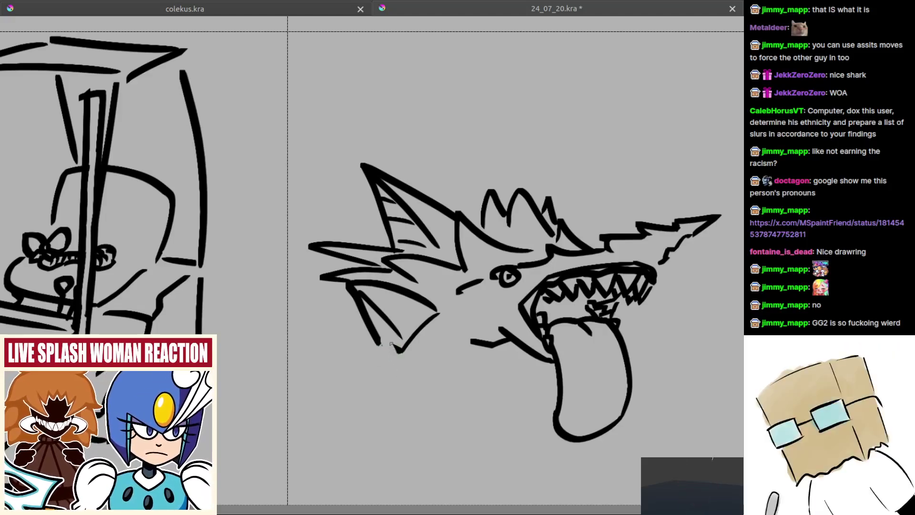
left_click_drag(414, 330, 401, 348)
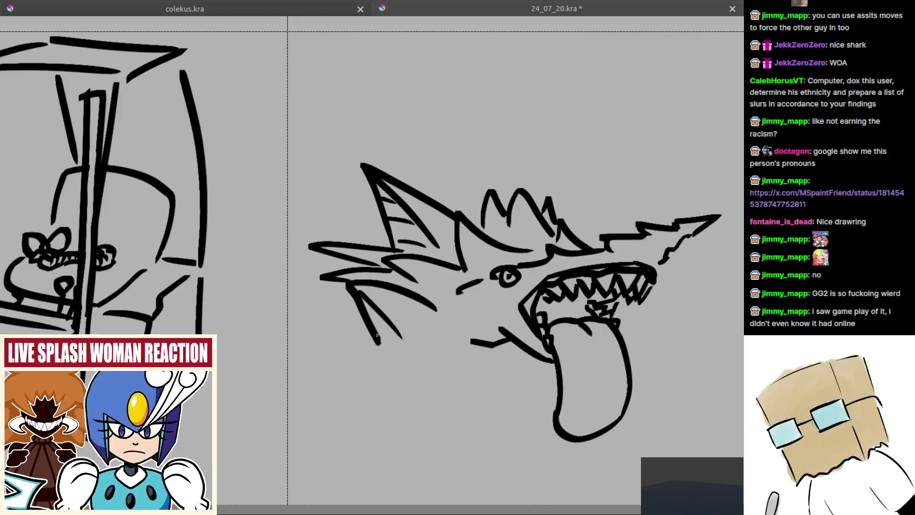
Draw a front leg below the frill with a jagged clawed foot and a contour leading up toward the jaw.
mouse_move(376, 335)
left_mouse_down()
mouse_move(380, 354)
mouse_move(406, 370)
left_mouse_up()
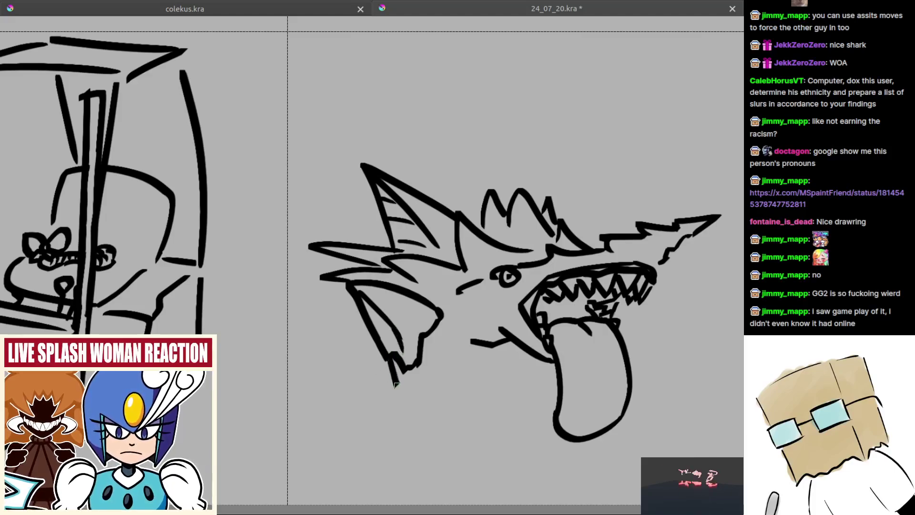
left_click_drag(396, 384, 409, 405)
mouse_move(430, 405)
left_mouse_down()
mouse_move(451, 392)
mouse_move(433, 385)
mouse_move(448, 378)
left_mouse_up()
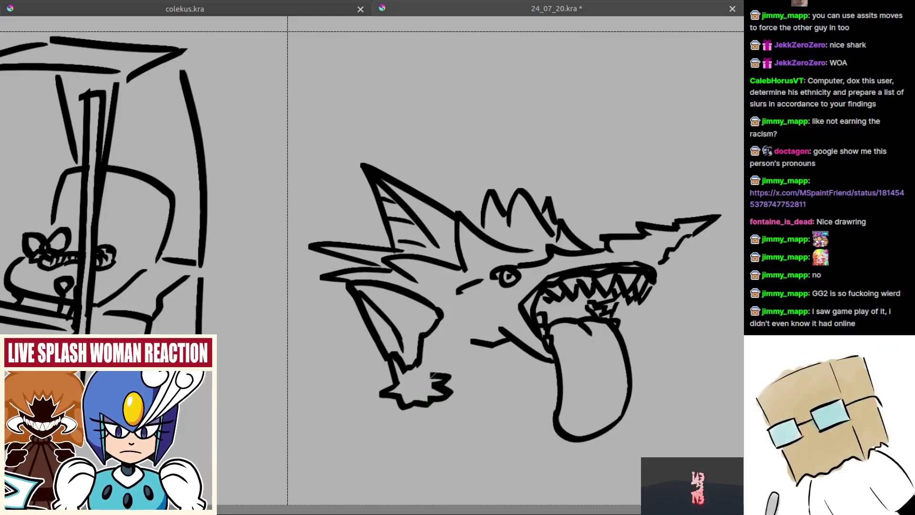
mouse_move(431, 341)
left_mouse_down()
mouse_move(466, 344)
mouse_move(455, 345)
mouse_move(468, 329)
left_mouse_up()
key("ctrl+z")
key("ctrl+z")
key("ctrl+z")
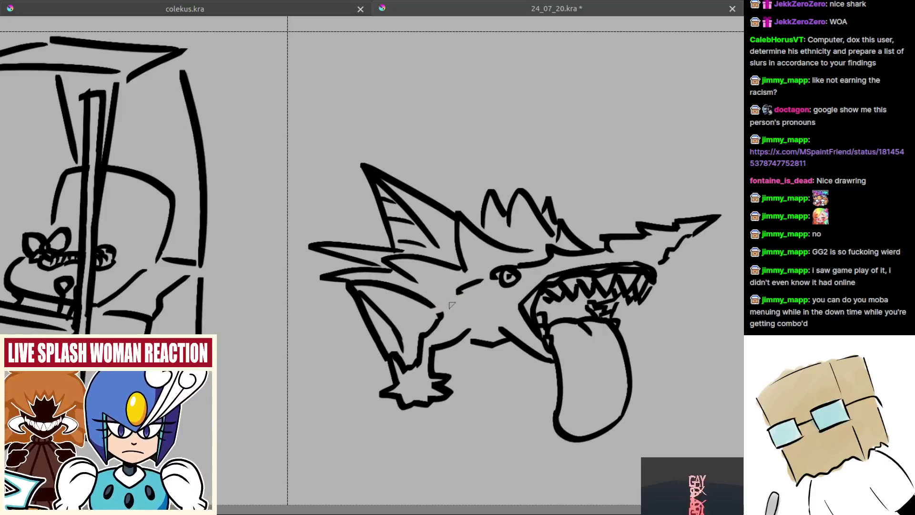
Add a bumpy shoulder contour joining the top of the front leg to the frill.
mouse_move(423, 299)
left_mouse_down()
mouse_move(445, 293)
mouse_move(447, 314)
mouse_move(413, 286)
mouse_move(434, 283)
mouse_move(439, 298)
mouse_move(421, 294)
mouse_move(433, 287)
mouse_move(443, 315)
left_mouse_up()
key("ctrl+z")
key("ctrl+z")
key("ctrl+z")
key("ctrl+z")
Draw a hind leg with a small clawed foot behind the front leg.
mouse_move(346, 316)
left_mouse_down()
mouse_move(369, 330)
mouse_move(375, 322)
mouse_move(357, 338)
mouse_move(363, 344)
left_mouse_up()
key("ctrl+z")
key("ctrl+z")
key("ctrl+z")
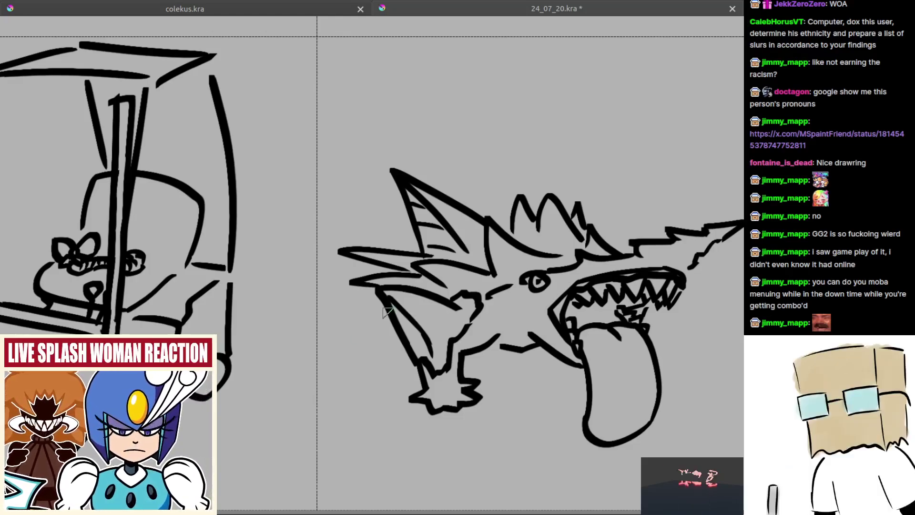
mouse_move(384, 313)
left_mouse_down()
mouse_move(339, 351)
mouse_move(354, 360)
mouse_move(367, 343)
mouse_move(383, 350)
mouse_move(342, 361)
mouse_move(378, 370)
mouse_move(400, 345)
left_mouse_up()
key("ctrl+z")
key("ctrl+z")
mouse_move(362, 296)
left_mouse_down()
mouse_move(422, 317)
mouse_move(389, 300)
mouse_move(394, 309)
left_mouse_up()
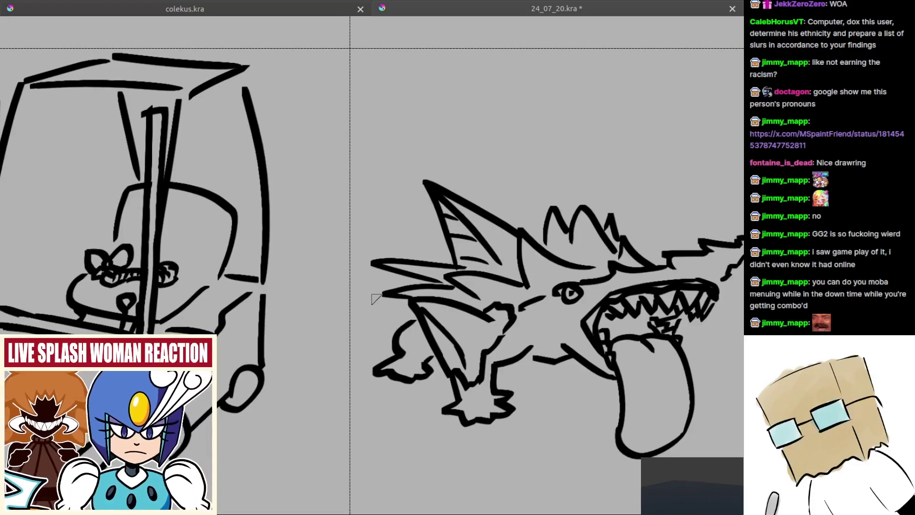
Draw another backward spike at the rear of the frill and connect the spike tips with a webbed edge.
left_click_drag(426, 257, 361, 270)
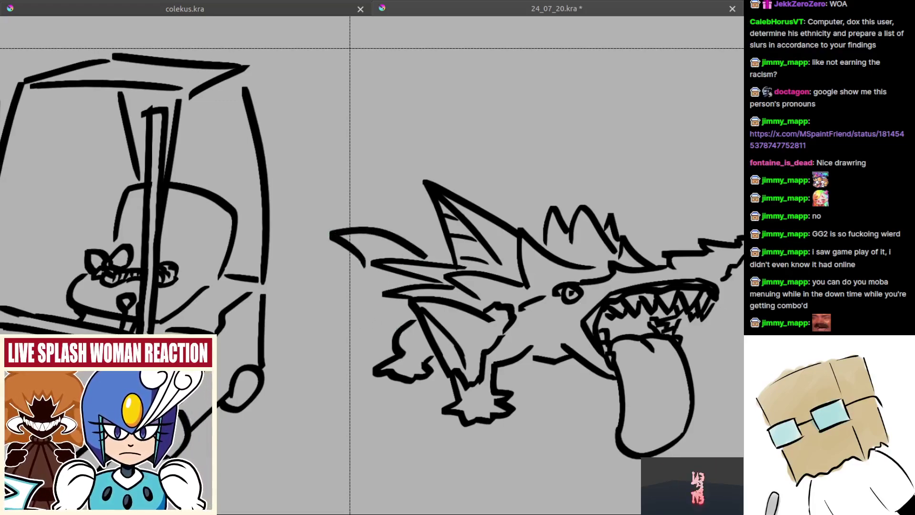
key("ctrl+z")
mouse_move(433, 258)
left_mouse_down()
mouse_move(407, 241)
mouse_move(350, 221)
mouse_move(375, 290)
left_mouse_up()
key("ctrl+z")
mouse_move(352, 231)
left_mouse_down()
mouse_move(372, 277)
mouse_move(369, 267)
mouse_move(404, 307)
left_mouse_up()
key("ctrl+z")
key("ctrl+z")
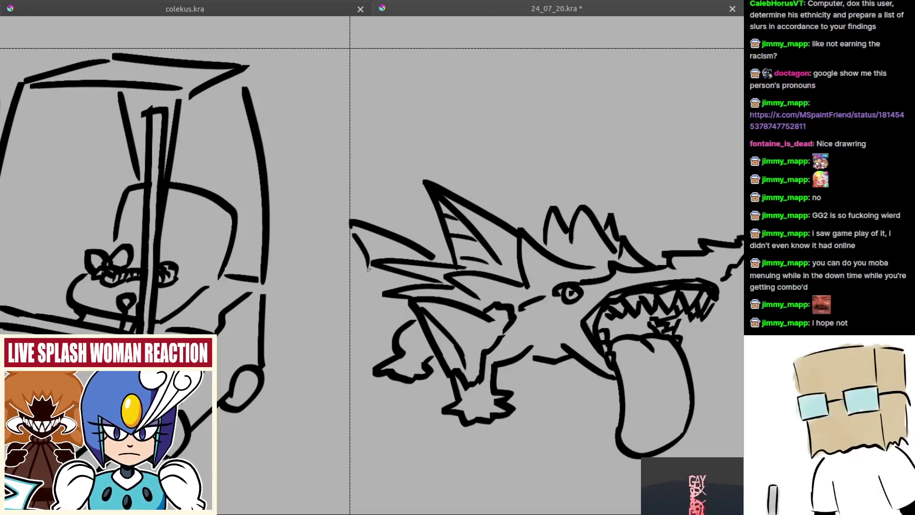
mouse_move(369, 268)
left_mouse_down()
mouse_move(410, 315)
mouse_move(445, 338)
mouse_move(403, 340)
mouse_move(443, 341)
mouse_move(408, 330)
left_mouse_up()
mouse_move(458, 300)
left_mouse_down()
mouse_move(492, 299)
mouse_move(473, 317)
mouse_move(478, 300)
mouse_move(465, 324)
mouse_move(462, 309)
left_mouse_up()
key("ctrl+z")
key("ctrl+z")
Draw the far front foot beneath the jaw and small jagged marks beside the tongue.
scroll(469, 322, "up", 2)
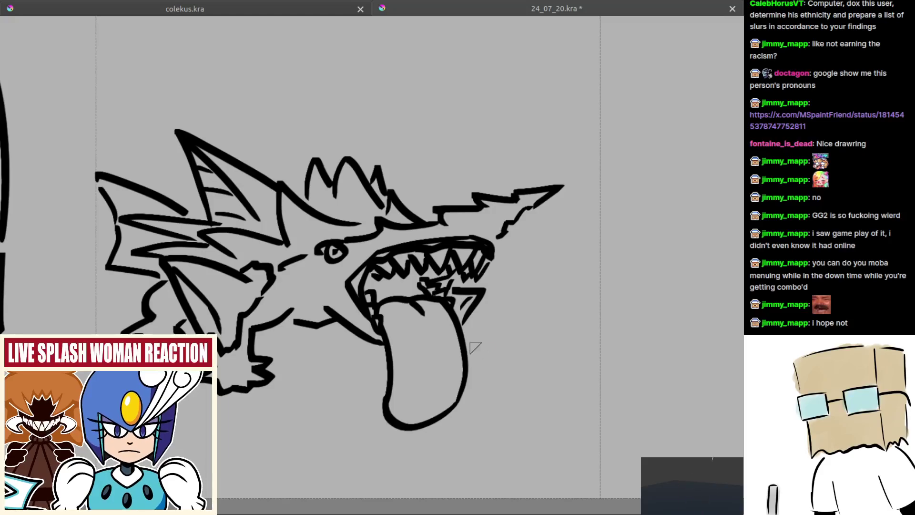
left_click_drag(472, 348, 472, 361)
left_click_drag(397, 357, 456, 364)
left_click_drag(392, 330, 394, 344)
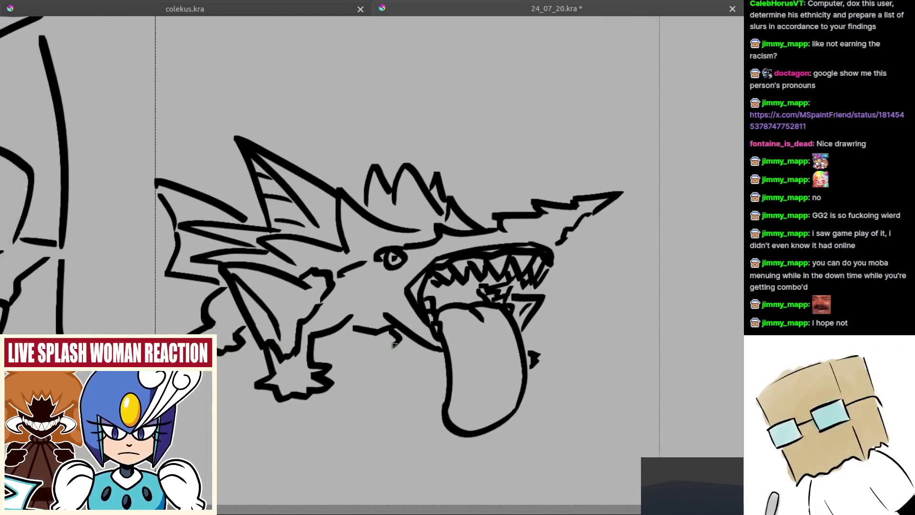
Select the whole creature with a rectangular selection, shift it inward from the panel border, clear the selection, and return to the brush.
scroll(405, 345, "down", 6)
key("ctrl+r")
mouse_move(328, 265)
left_mouse_down()
mouse_move(495, 386)
mouse_move(484, 384)
left_mouse_up()
key("ctrl+shift+a")
key("b")
Letter "ZAMN!" by hand above the creature and save the drawing.
left_click_drag(407, 298, 391, 266)
mouse_move(363, 261)
left_mouse_down()
mouse_move(389, 253)
mouse_move(373, 278)
mouse_move(374, 262)
mouse_move(387, 259)
mouse_move(372, 241)
mouse_move(364, 262)
mouse_move(384, 261)
left_mouse_up()
key("ctrl+z")
key("ctrl+z")
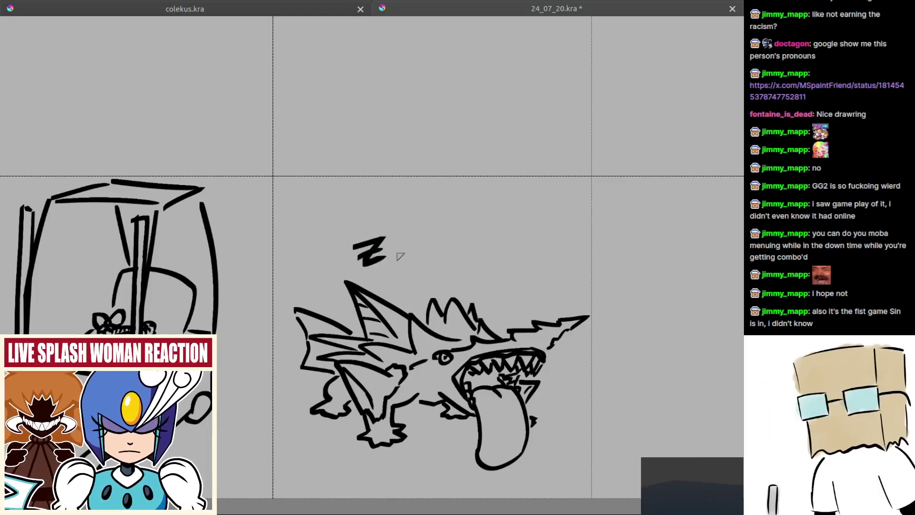
scroll(399, 255, "up", 1)
mouse_move(391, 262)
left_mouse_down()
mouse_move(392, 238)
mouse_move(403, 249)
mouse_move(418, 226)
mouse_move(430, 254)
mouse_move(435, 233)
mouse_move(447, 251)
mouse_move(459, 249)
mouse_move(459, 225)
mouse_move(478, 253)
mouse_move(496, 224)
left_mouse_up()
scroll(490, 249, "down", 3)
scroll(457, 327, "up", 2)
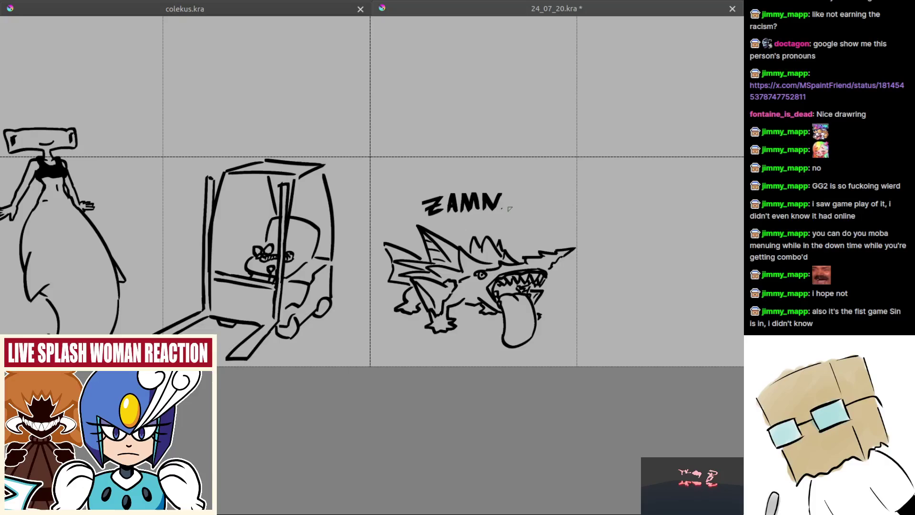
scroll(382, 275, "down", 3)
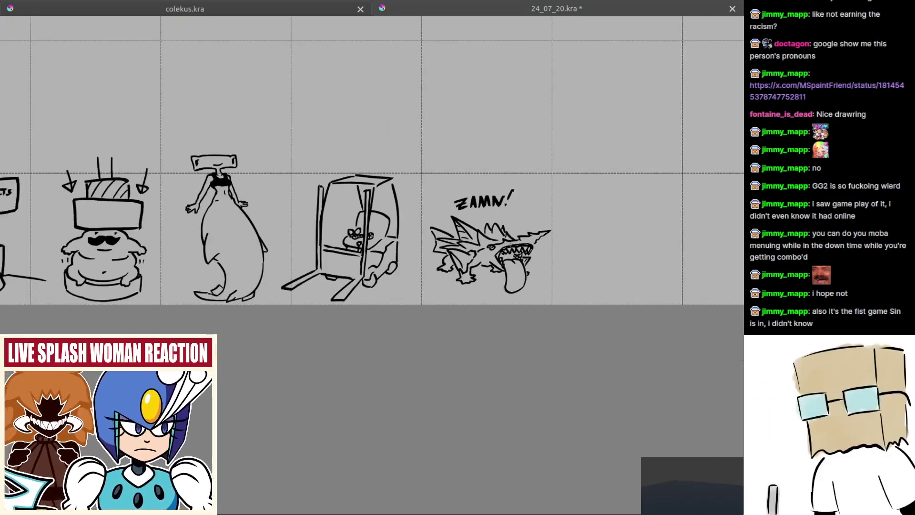
scroll(381, 275, "up", 1)
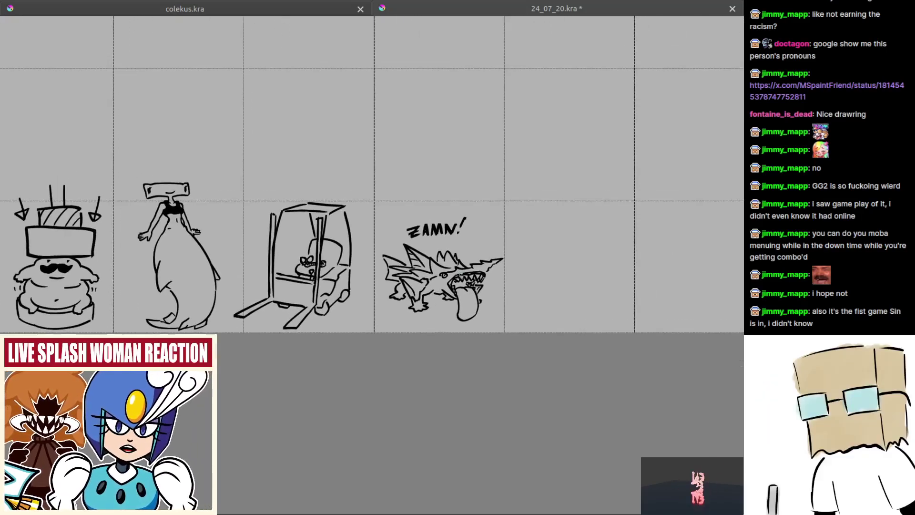
key("ctrl+s")
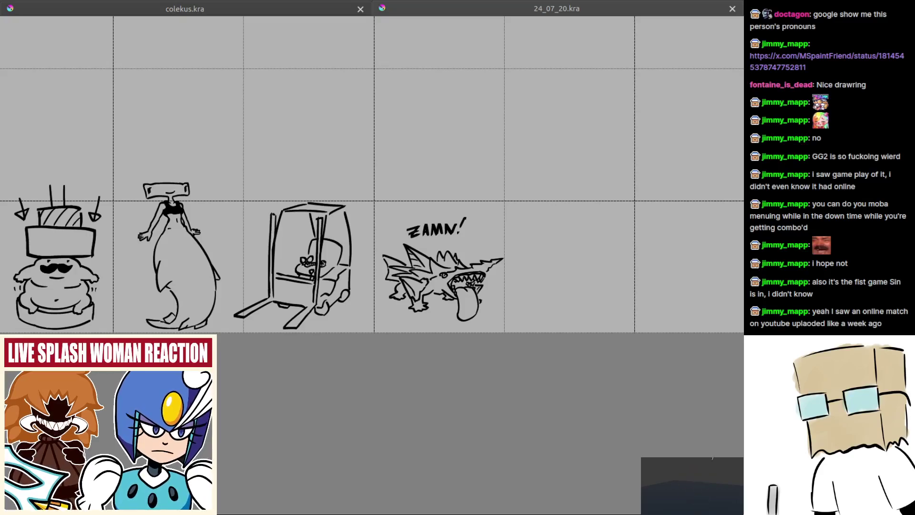
Paste the Gnome Forest picture into the empty panels above the creature and view it up close.
key("ctrl+v")
left_click_drag(500, 76, 499, 316)
scroll(481, 267, "up", 4)
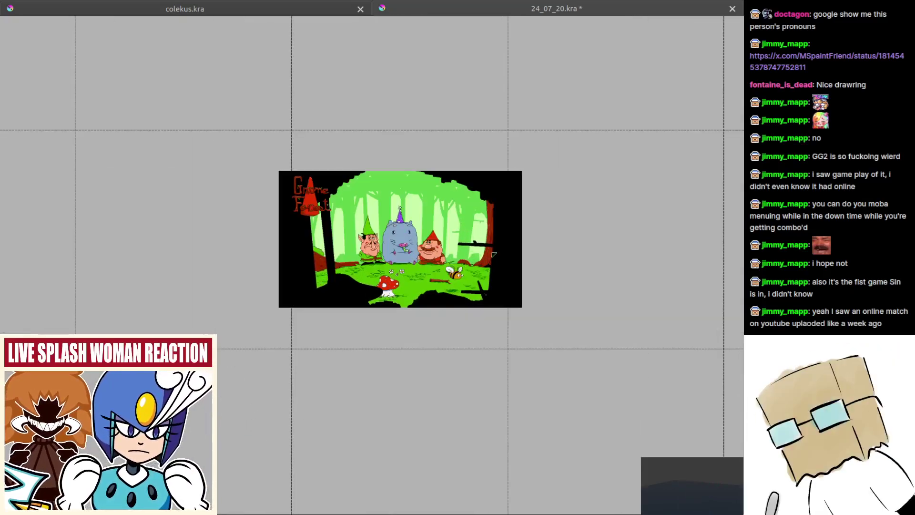
left_click_drag(460, 277, 548, 353)
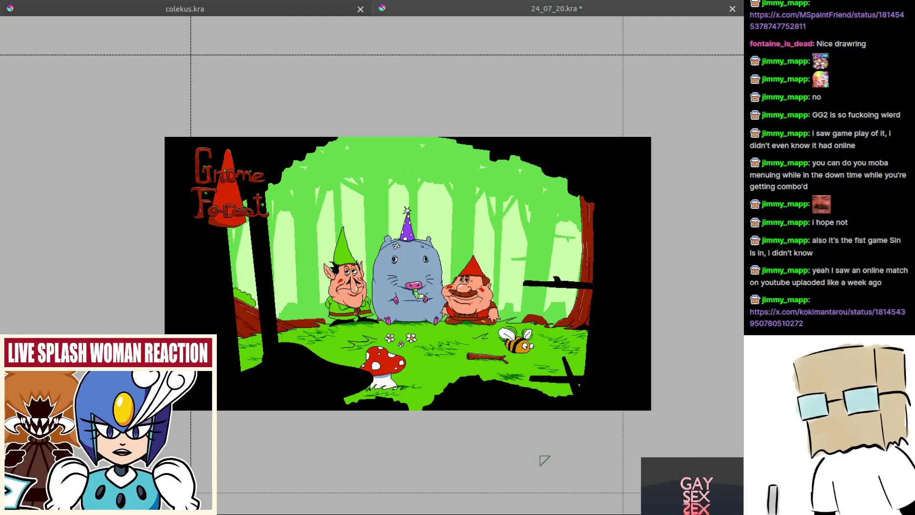
mouse_move(470, 343)
left_mouse_down()
mouse_move(469, 295)
mouse_move(481, 375)
left_mouse_up()
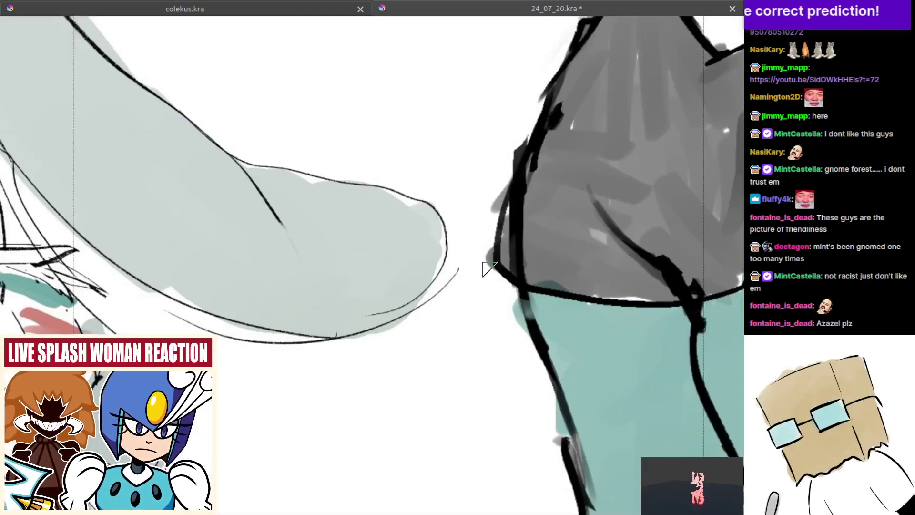
Examine the pasted rabbit chef drawings and the doll-girl card artwork on the canvas.
scroll(489, 270, "down", 7)
scroll(489, 270, "up", 2)
left_click_drag(570, 280, 524, 262)
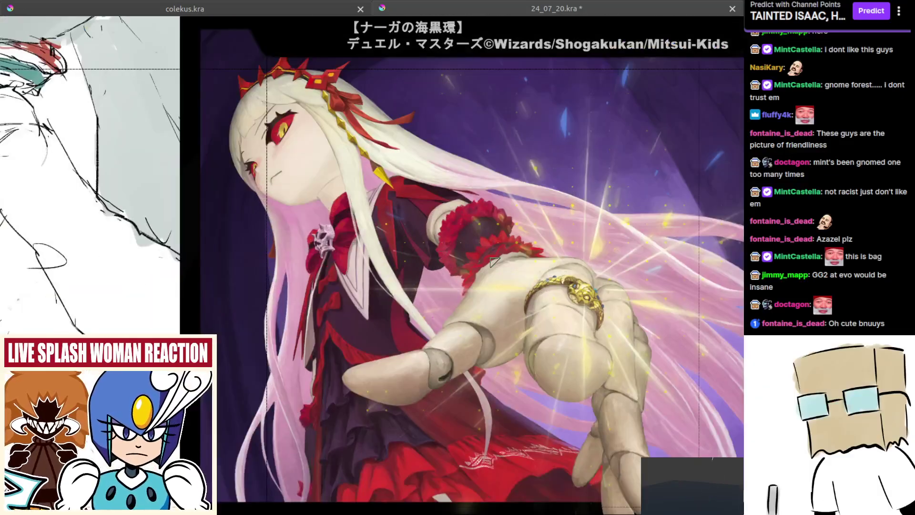
scroll(494, 263, "down", 1)
left_click_drag(597, 263, 558, 250)
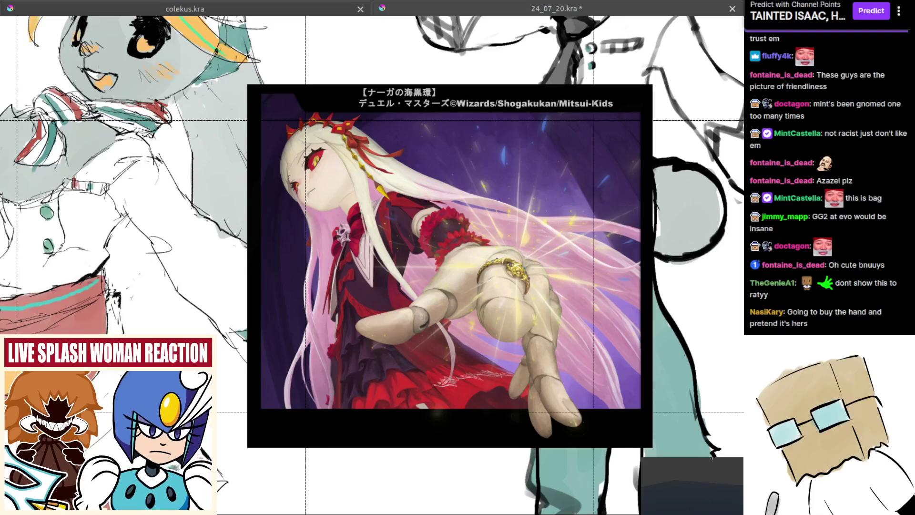
scroll(388, 345, "down", 2)
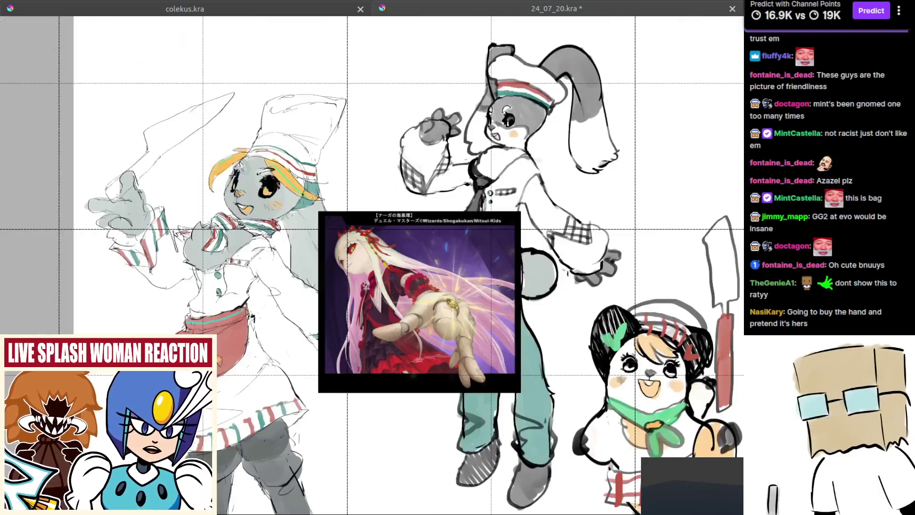
left_click_drag(388, 344, 374, 327)
Undo the pasted artworks and redo only the Gnome Forest picture above the creature sketch.
key("ctrl+z")
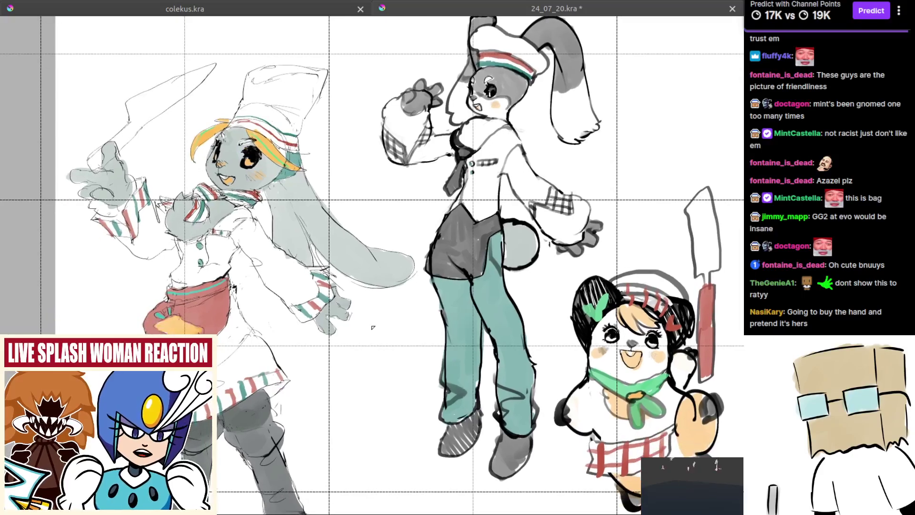
key("ctrl+z")
scroll(374, 328, "down", 3)
scroll(399, 330, "up", 2)
key("ctrl+z")
left_click_drag(388, 389, 428, 338)
key("ctrl+shift+z")
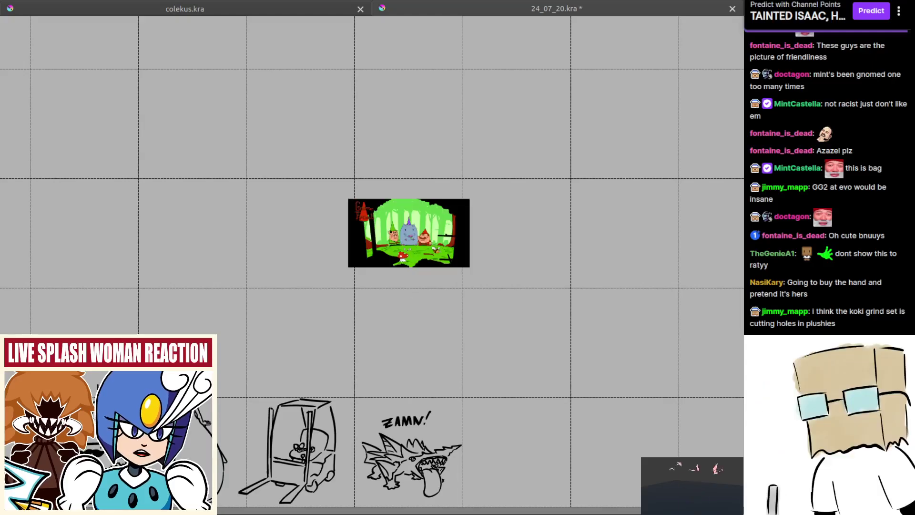